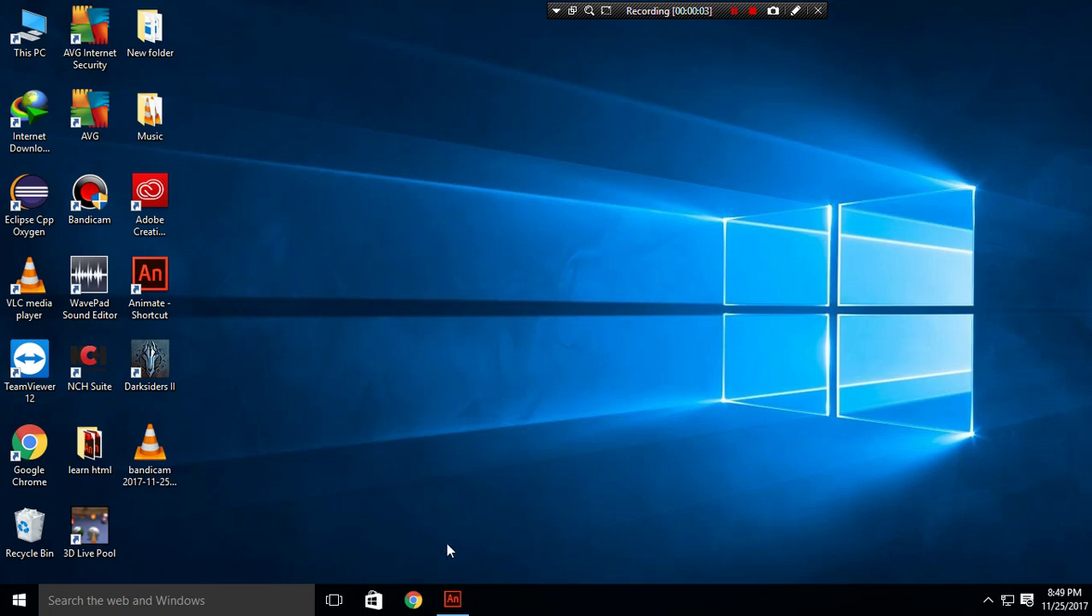
Step: Bring the Adobe Animate window with the blank Untitled-1 document to the front
click(452, 598)
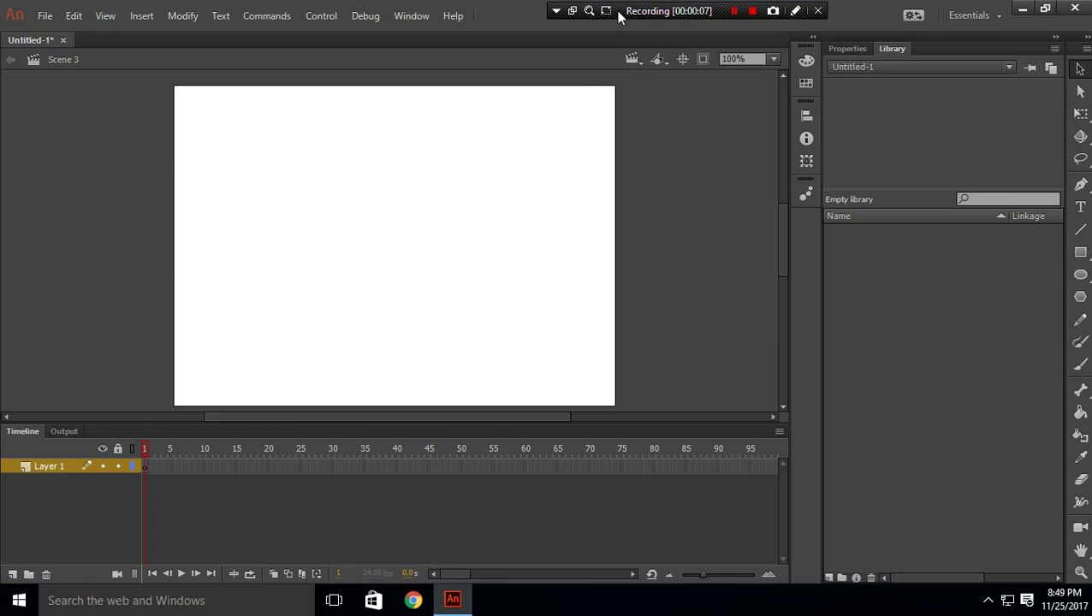
drag(624, 15, 605, 17)
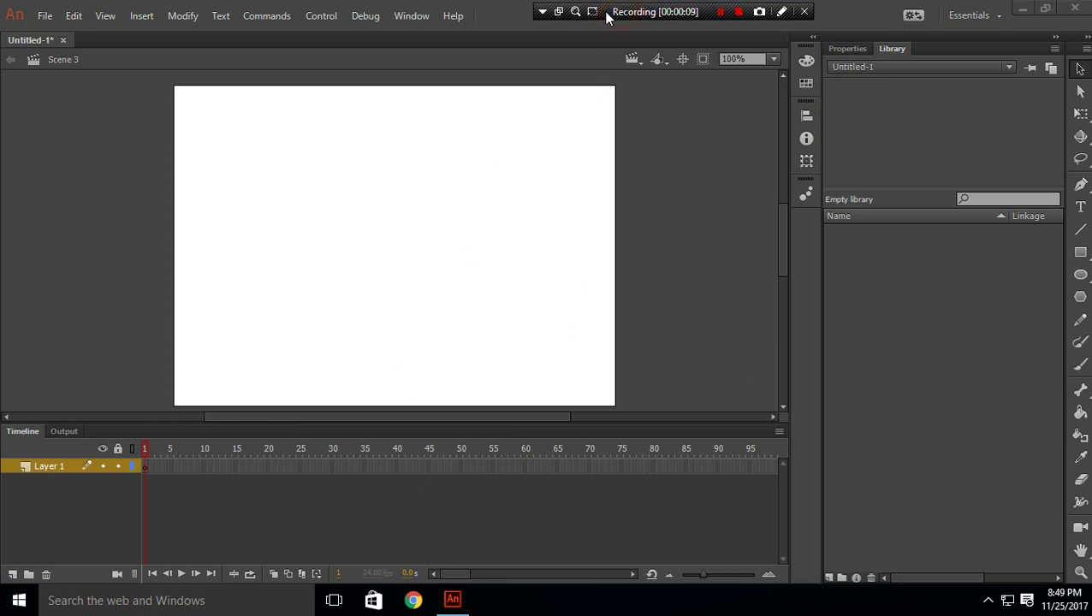
click(987, 601)
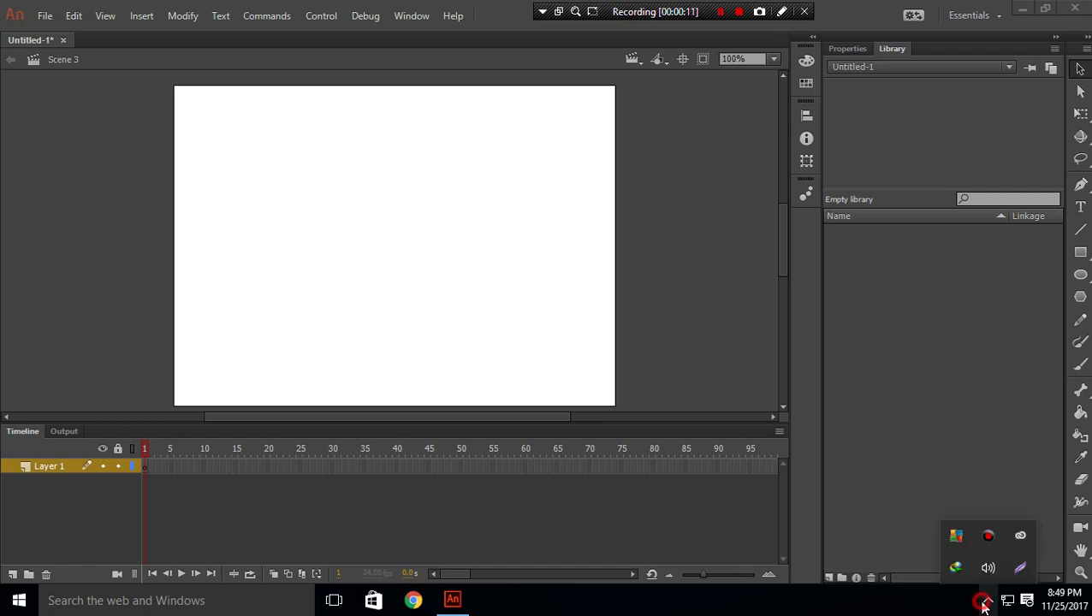
click(1017, 571)
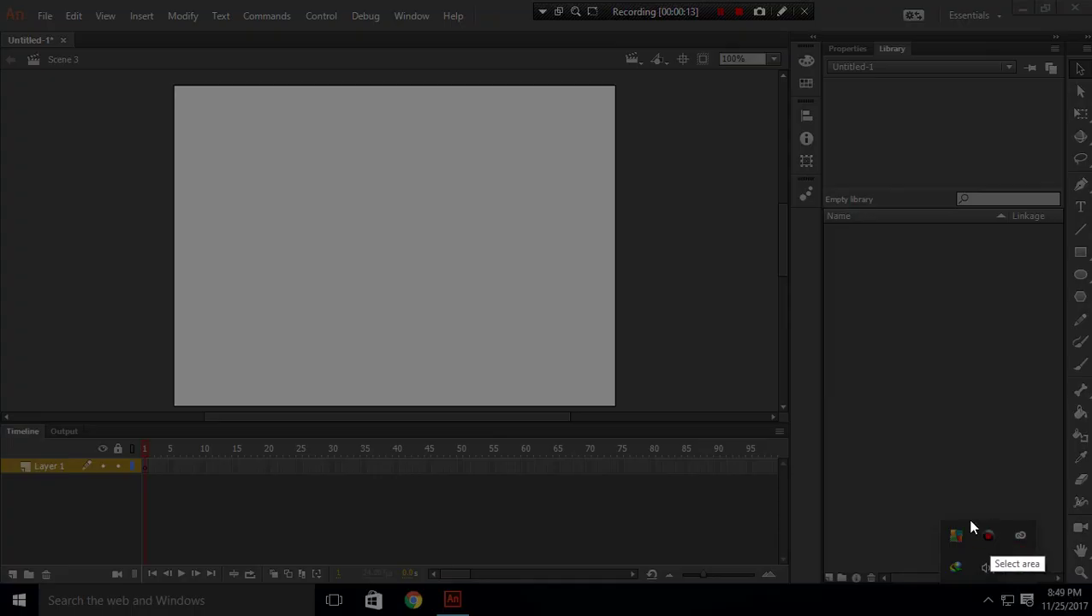
mouse_move(1, 1)
mouse_down()
mouse_move(620, 490)
mouse_move(1091, 615)
mouse_up()
Step: Drag across the Animate window's stage and panel areas
click(911, 521)
drag(1085, 26, 8, 9)
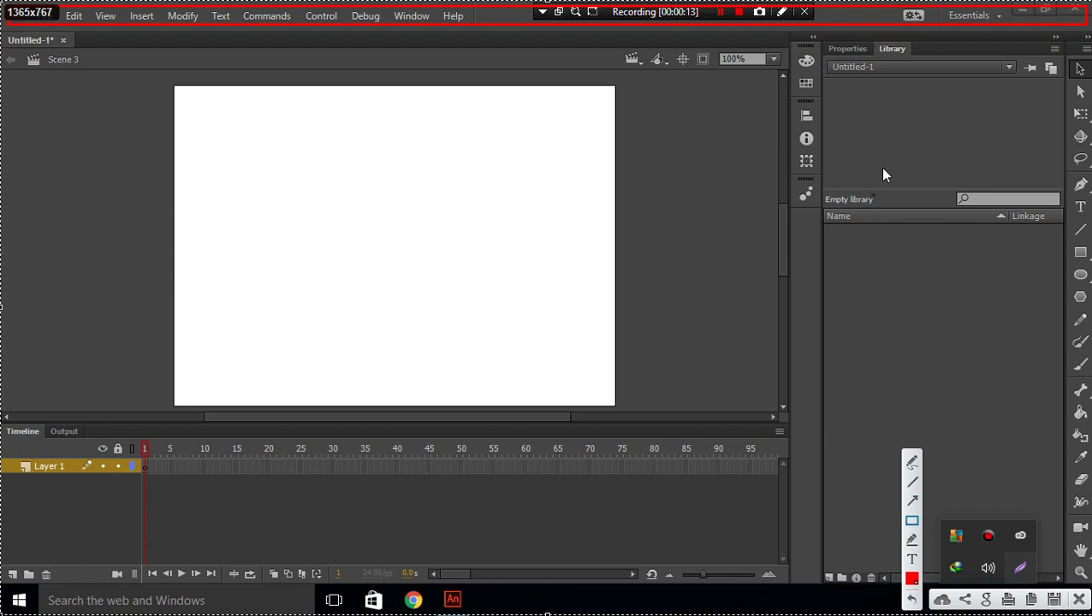
drag(1068, 45, 1088, 584)
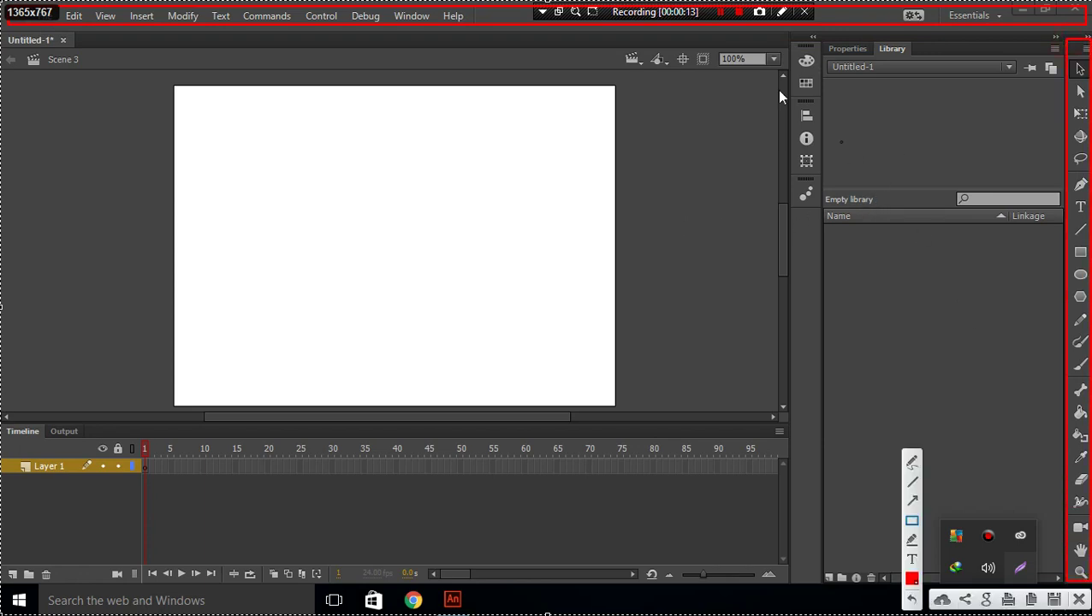
drag(822, 38, 1059, 571)
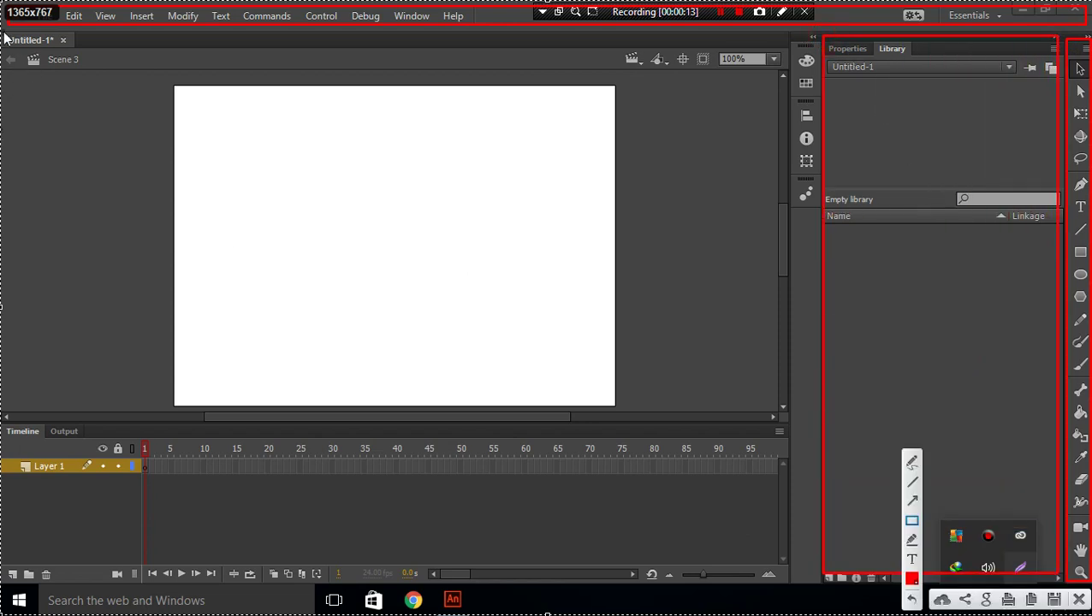
mouse_move(5, 34)
mouse_down()
mouse_move(239, 222)
mouse_move(520, 283)
mouse_move(625, 289)
mouse_move(771, 372)
mouse_move(796, 408)
mouse_up()
mouse_move(12, 420)
mouse_down()
mouse_move(356, 531)
mouse_move(743, 592)
mouse_move(811, 585)
mouse_up()
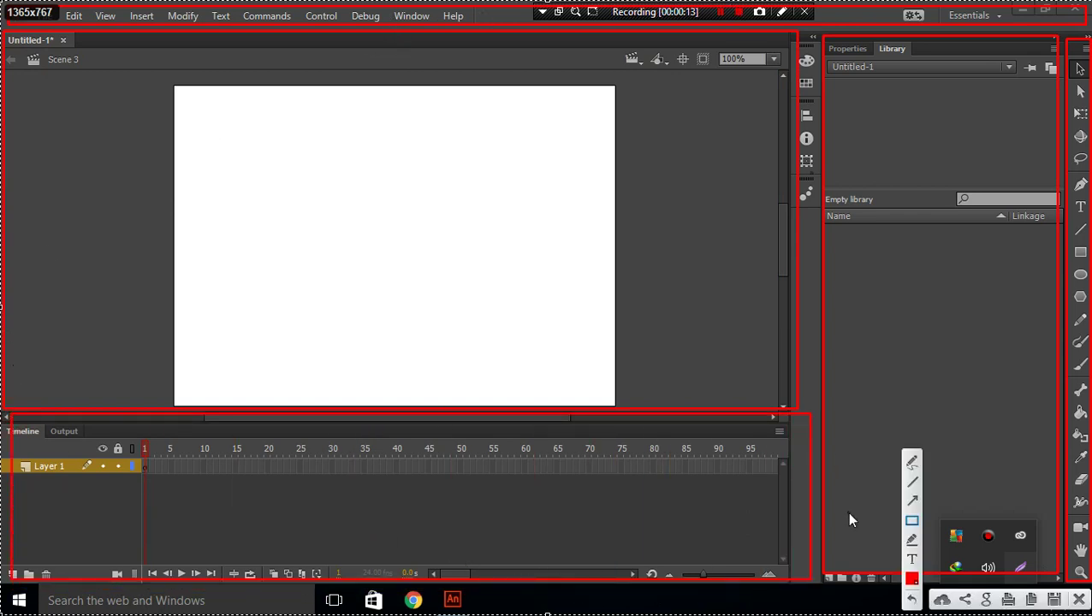
click(1080, 599)
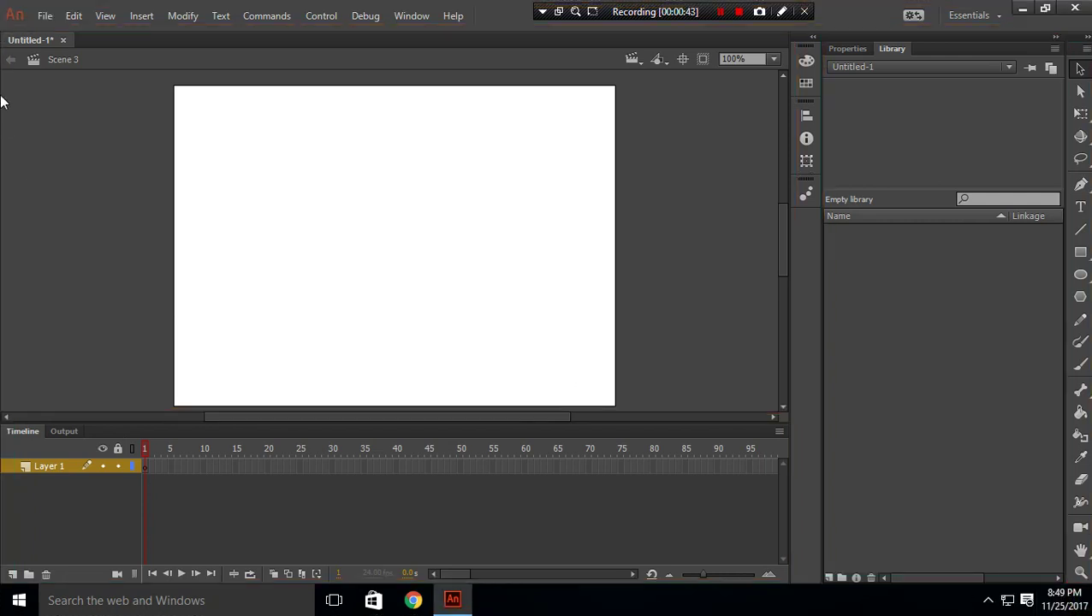
click(45, 17)
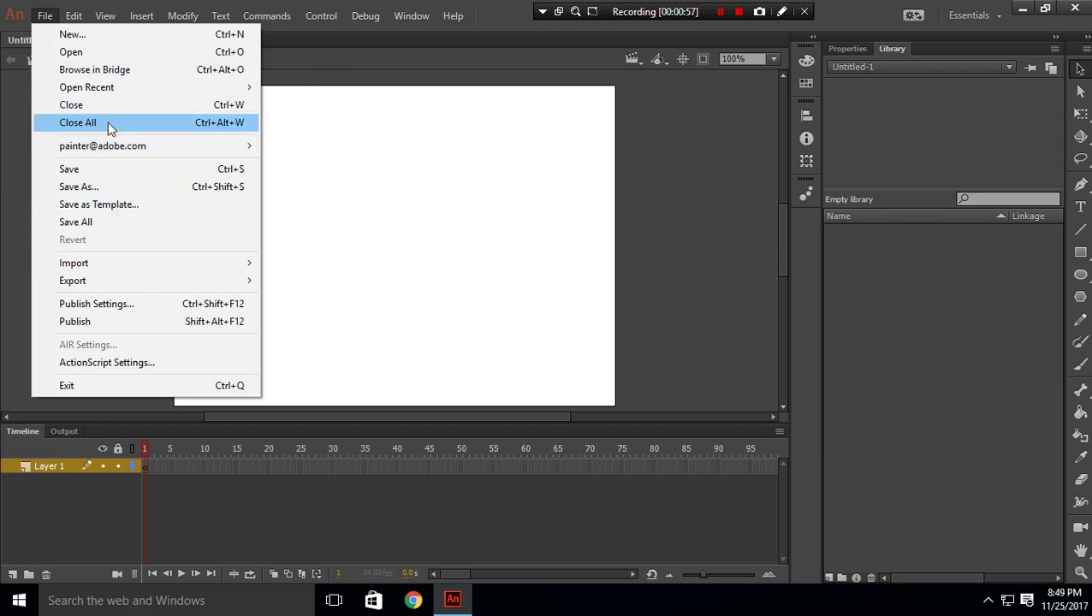
click(53, 20)
click(52, 19)
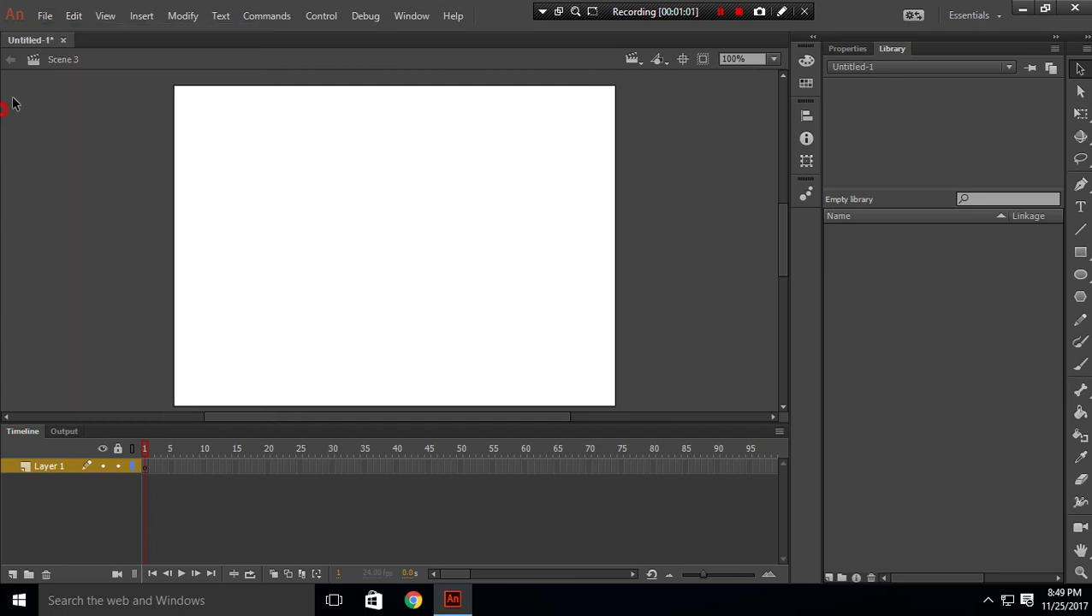
click(38, 18)
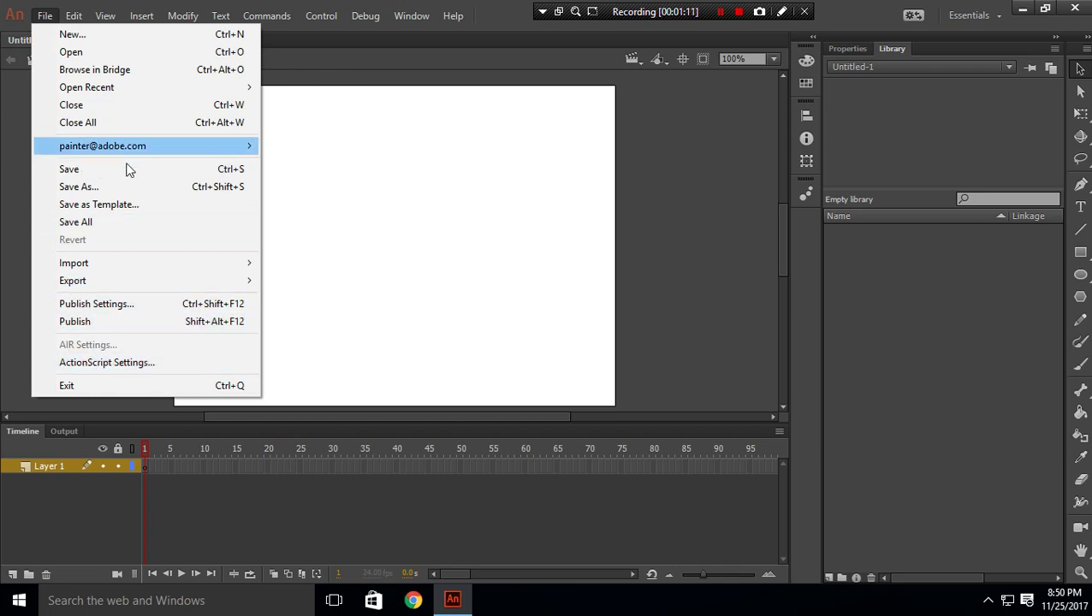
click(77, 34)
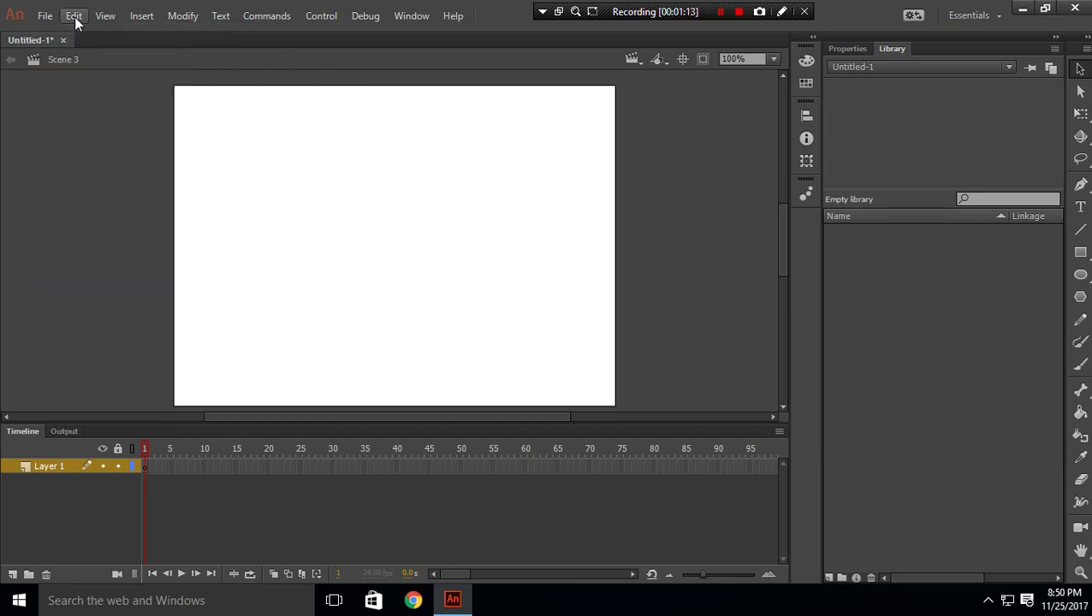
click(74, 17)
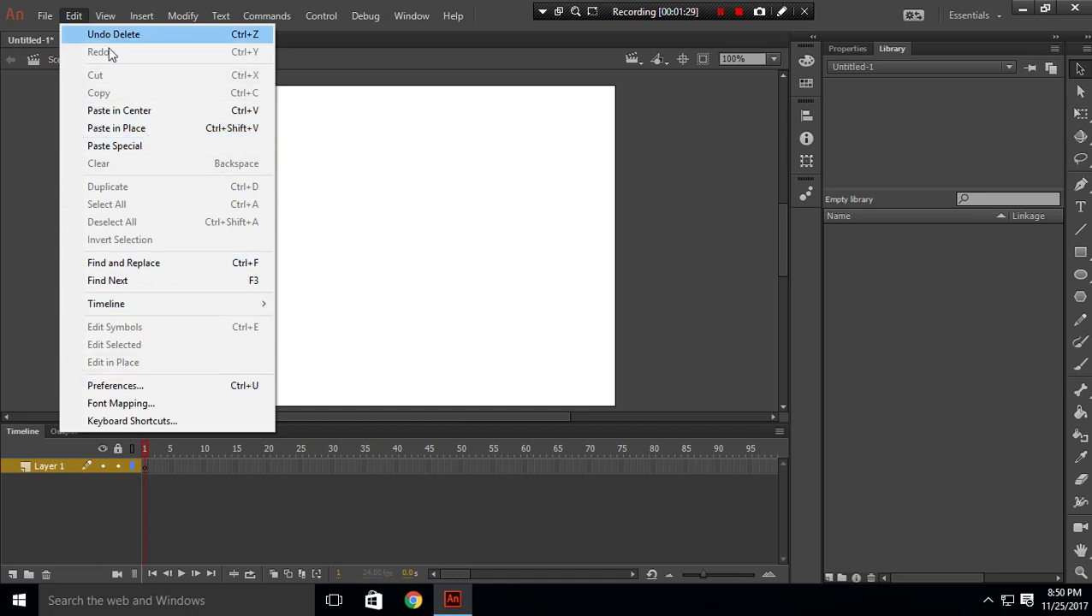
mouse_move(110, 24)
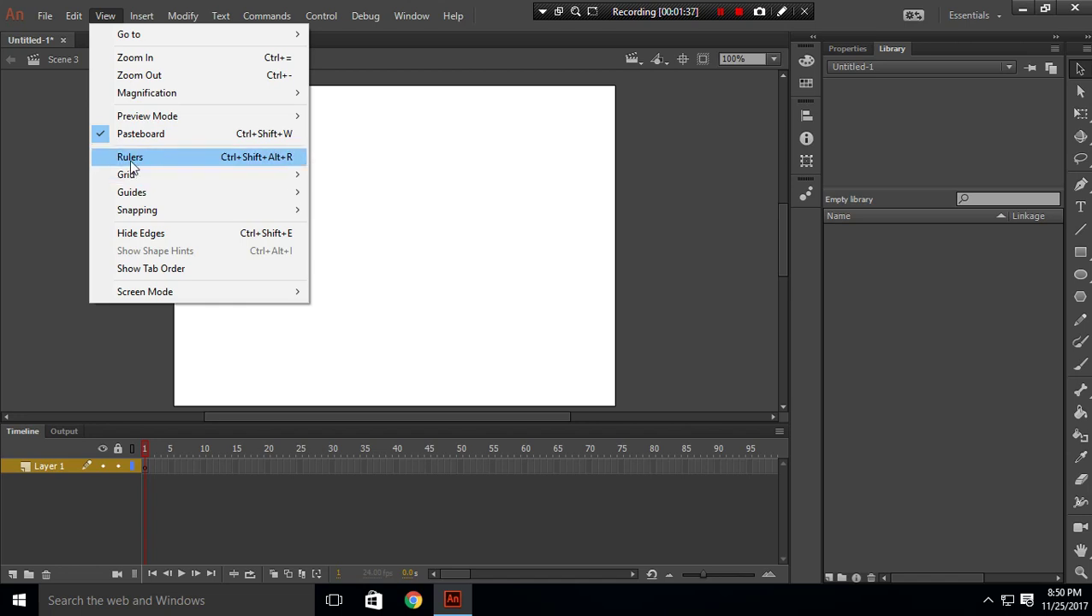
mouse_move(148, 216)
click(141, 165)
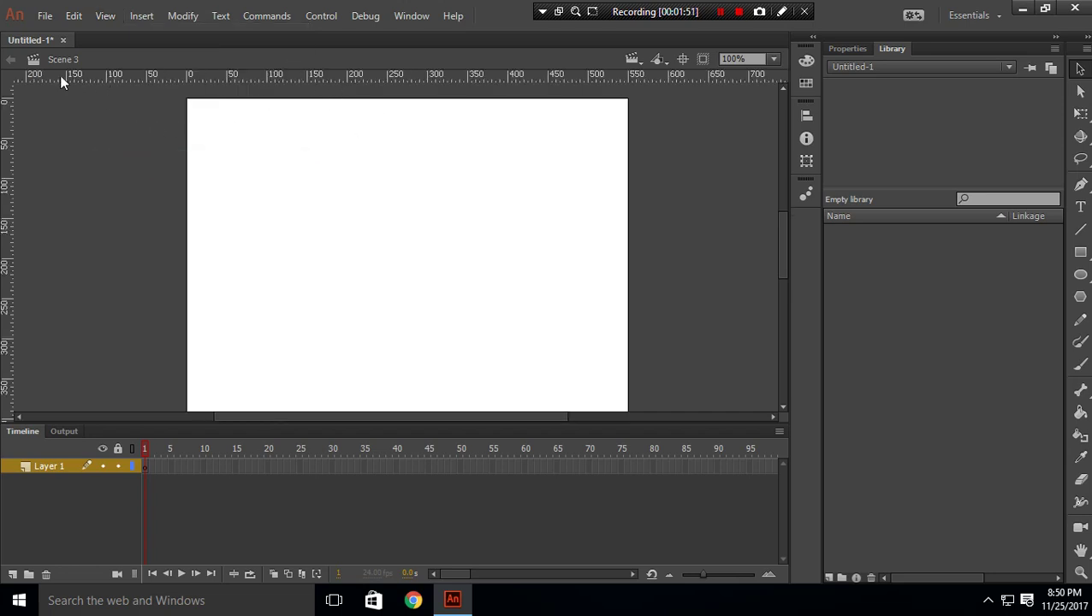
click(105, 16)
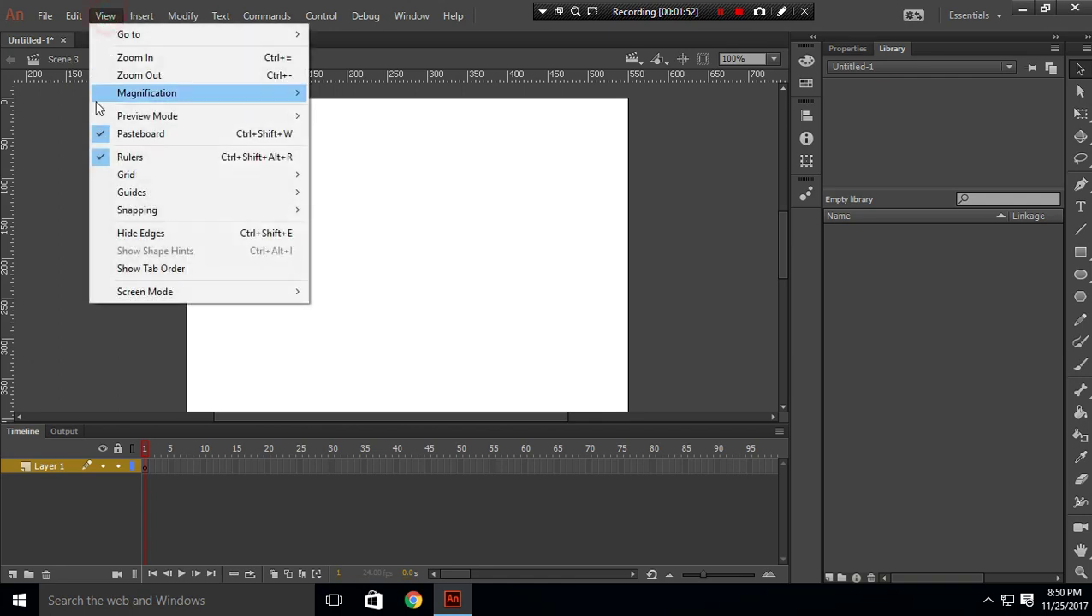
click(109, 156)
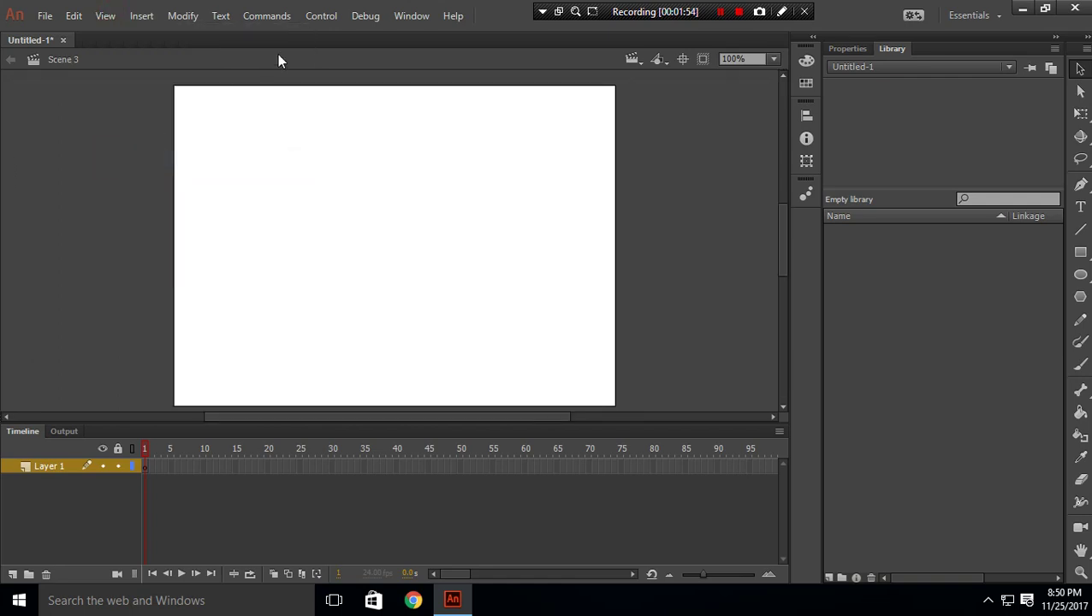
Step: Turn on the grid over the stage
click(105, 15)
mouse_move(131, 176)
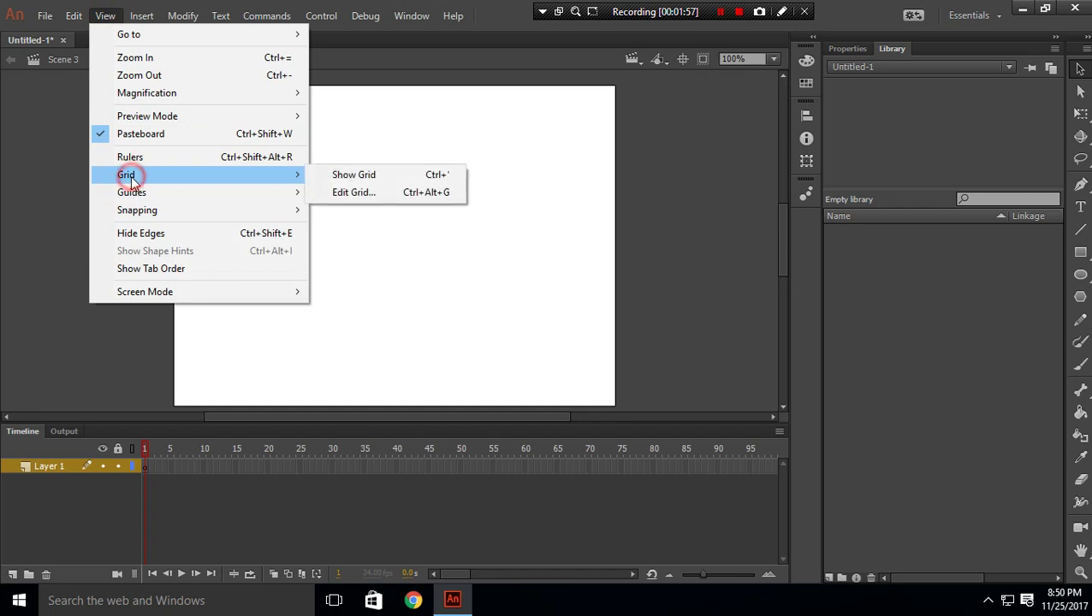
click(361, 173)
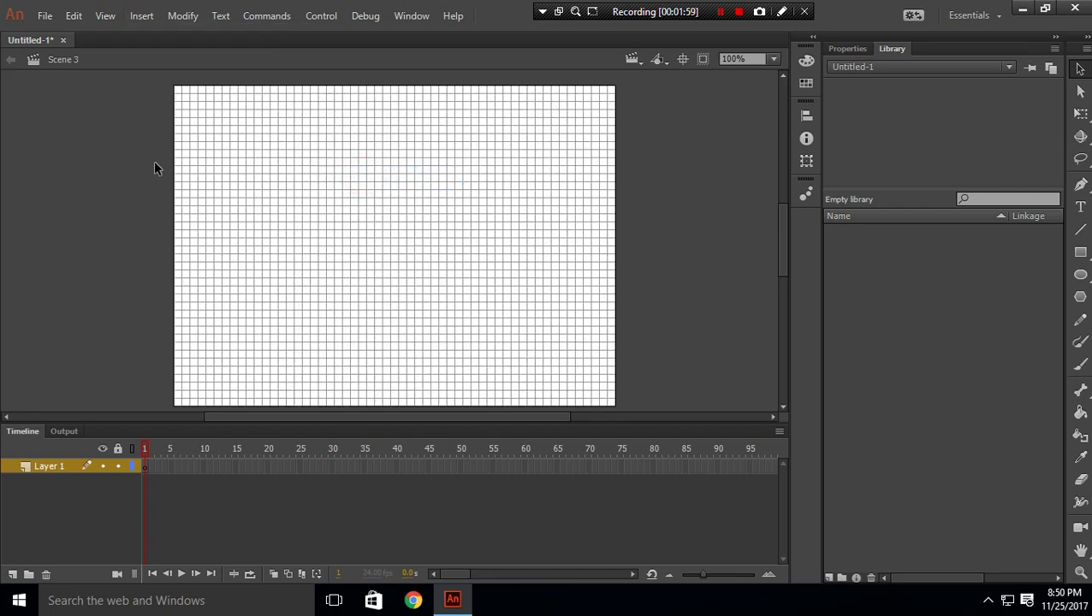
Step: Set the grid spacing to 100 px horizontally and 100 px vertically
click(101, 18)
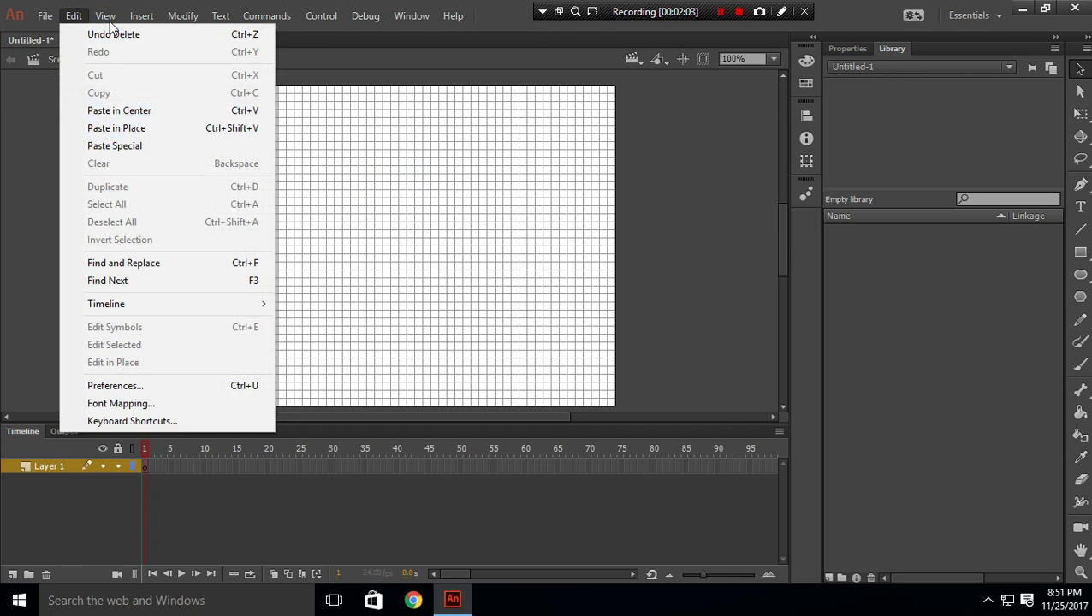
mouse_move(110, 25)
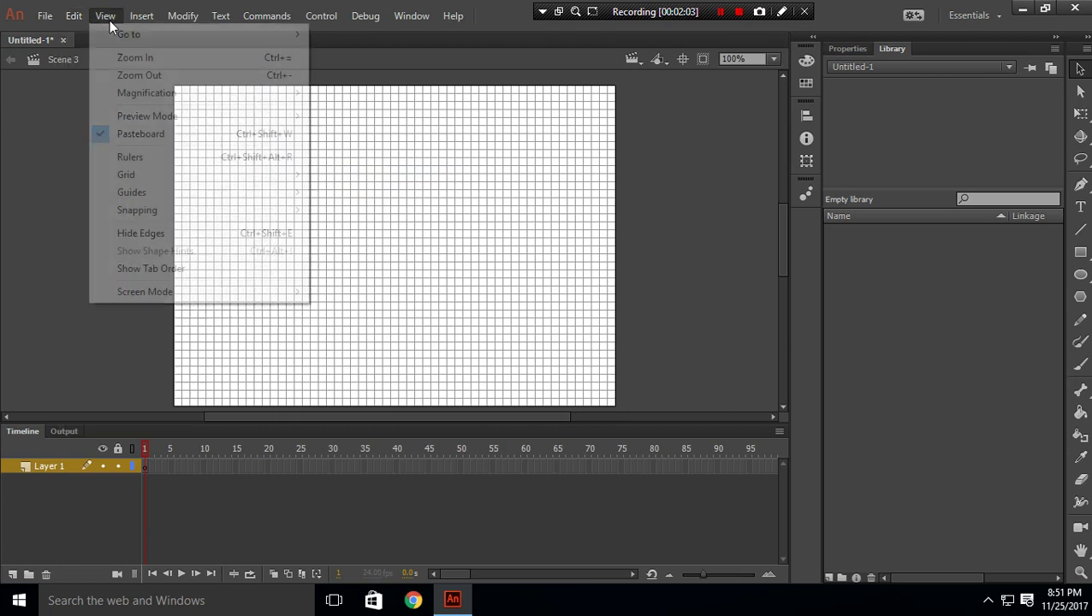
click(205, 176)
click(366, 188)
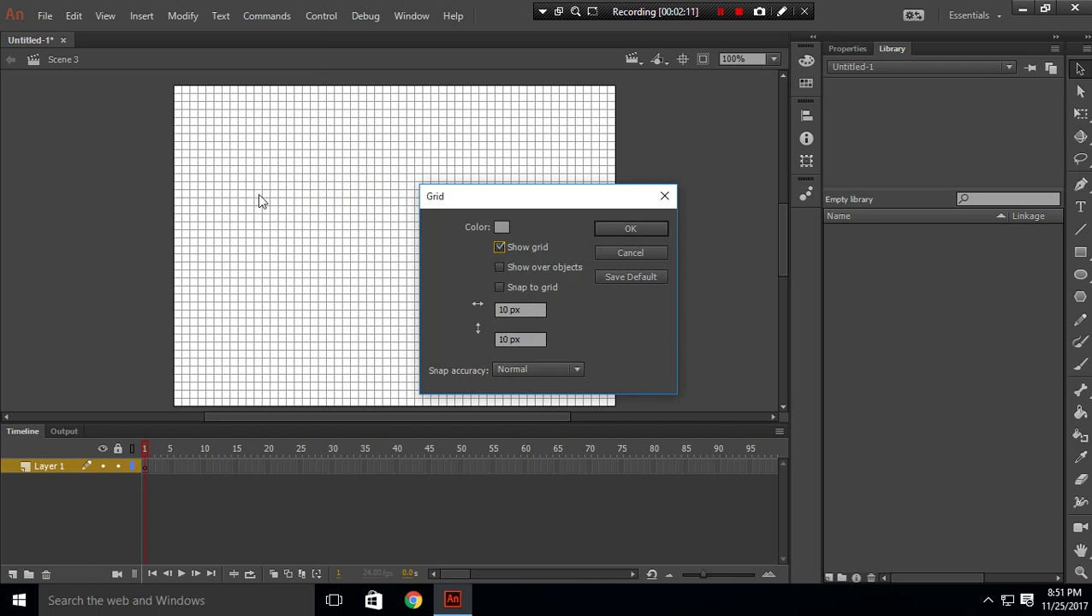
double_click(508, 309)
text(100px)
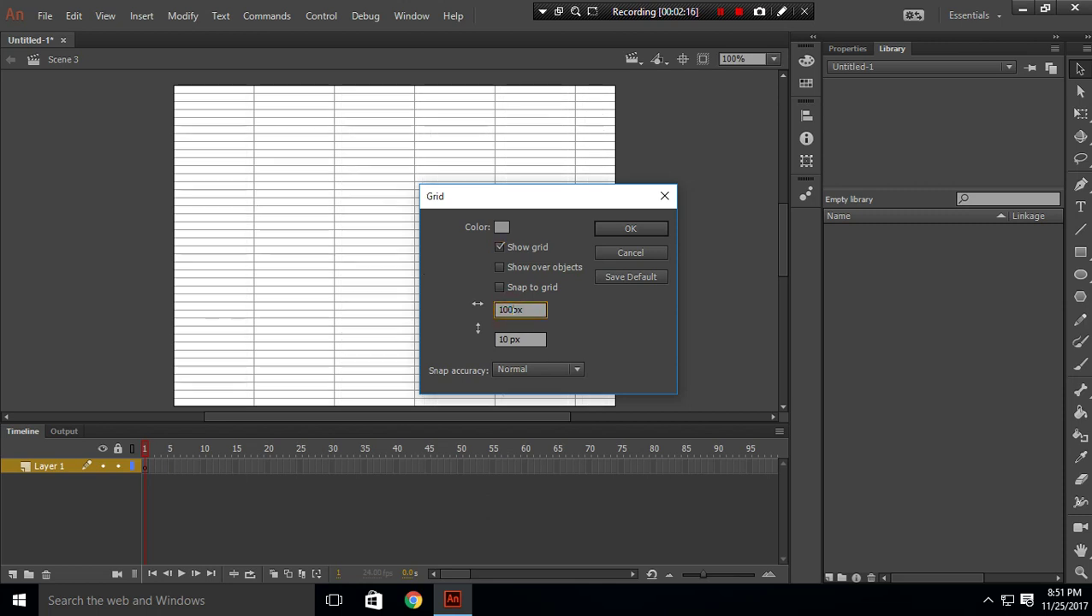
double_click(509, 338)
text(100px)
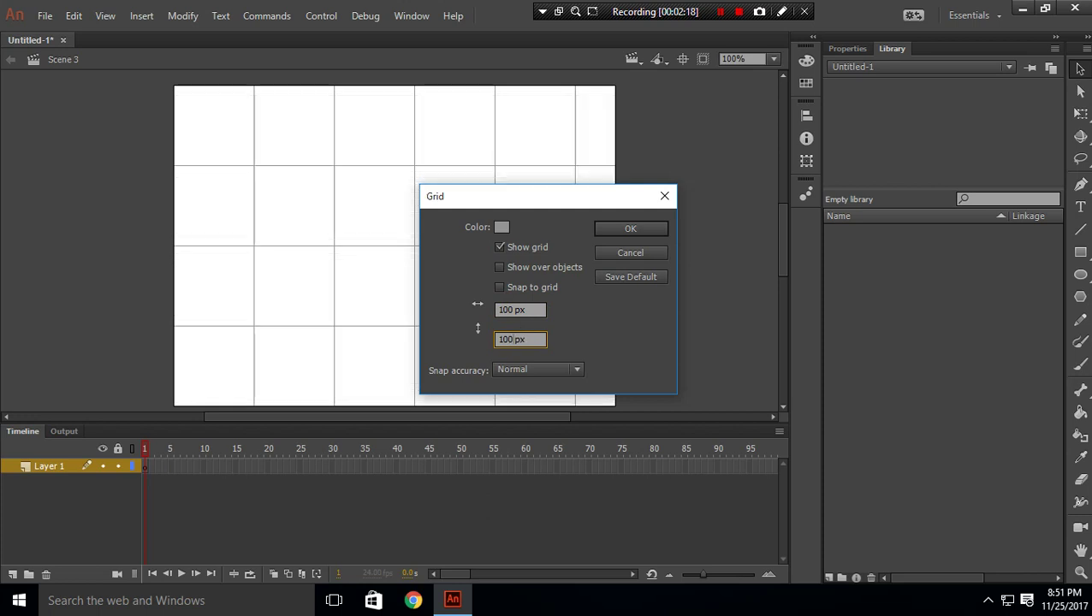
click(613, 229)
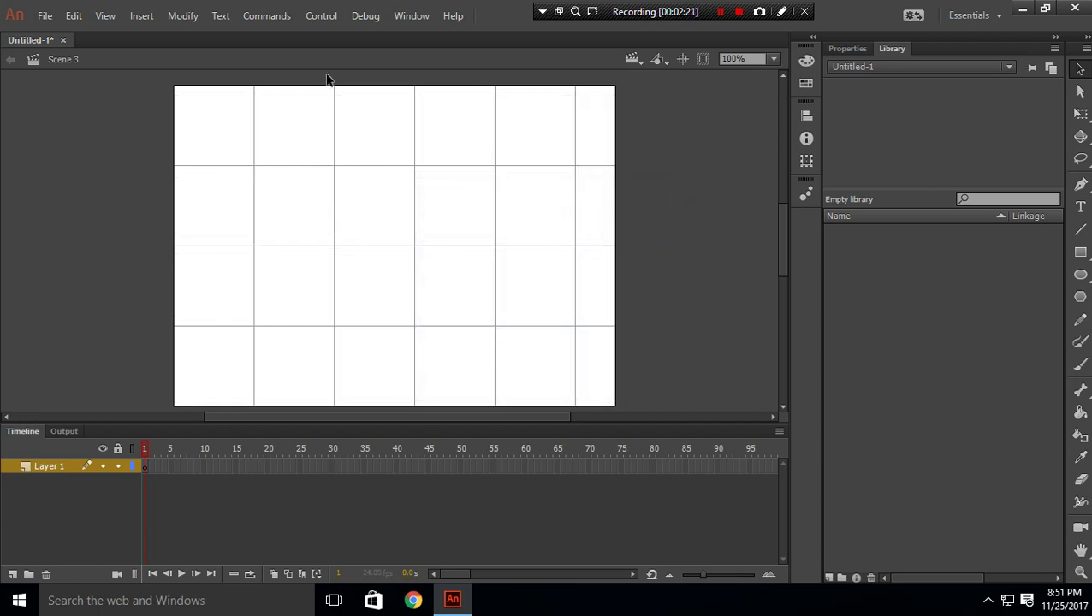
Step: Hide the grid from the stage again
click(120, 17)
click(161, 182)
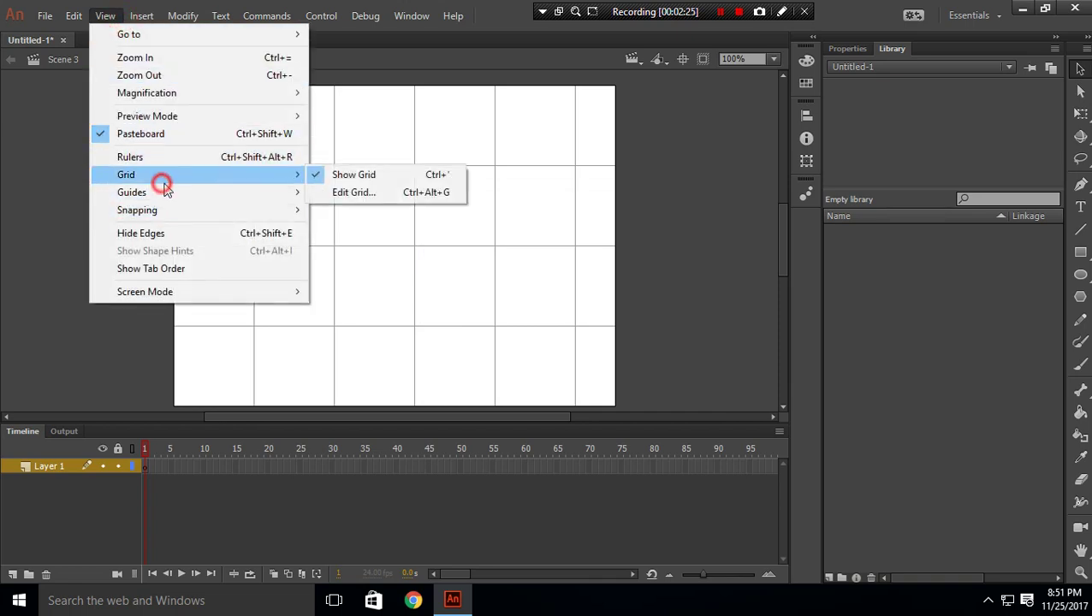
click(323, 181)
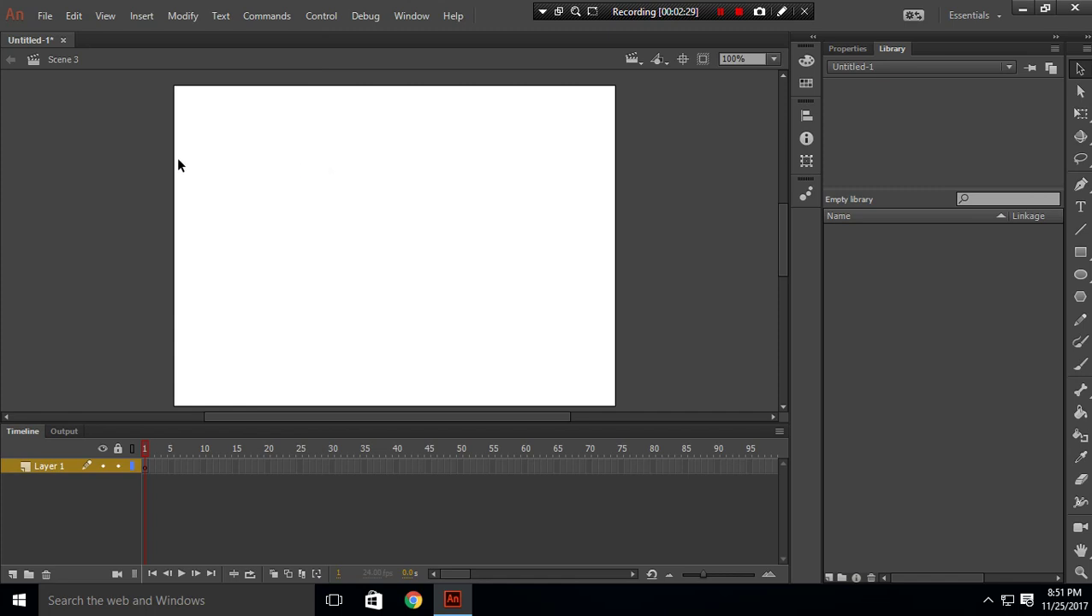
click(105, 15)
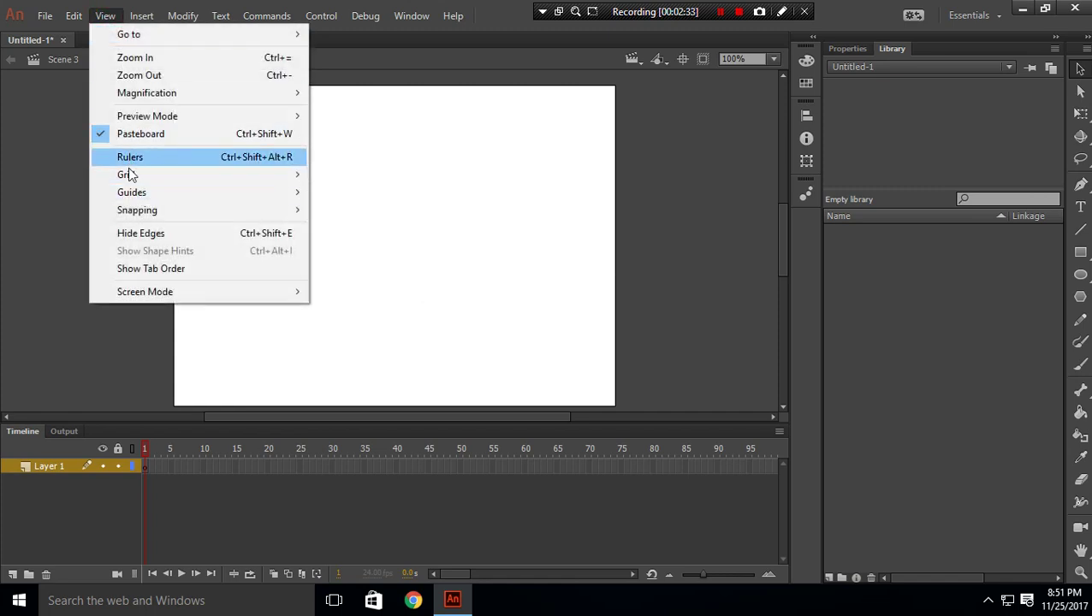
mouse_move(125, 19)
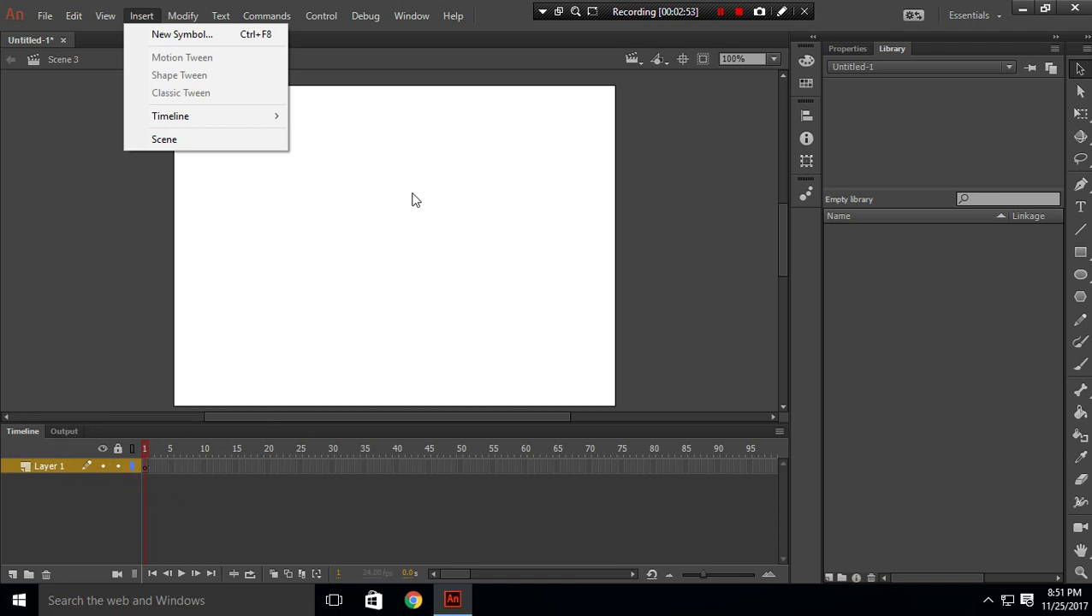
click(320, 80)
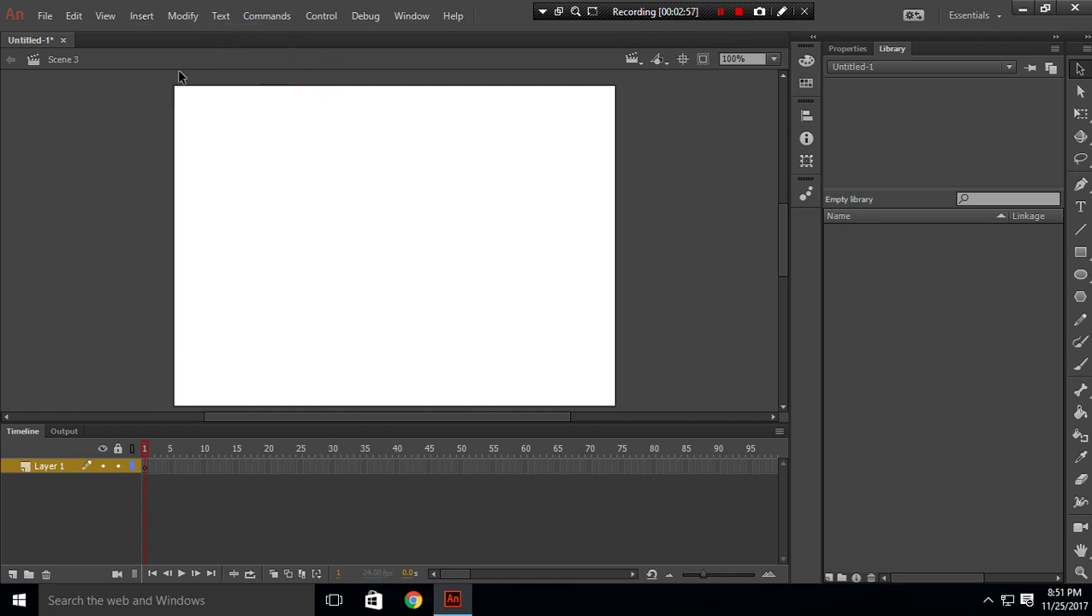
Step: Browse the Modify menu's Symbol, Timeline and Transform submenus
click(185, 18)
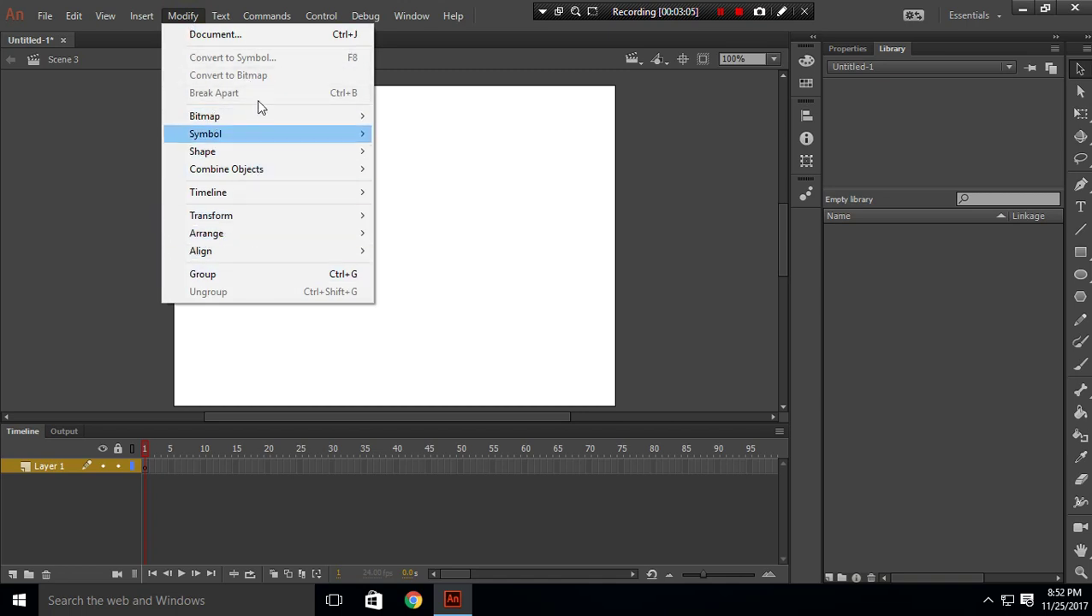
mouse_move(285, 134)
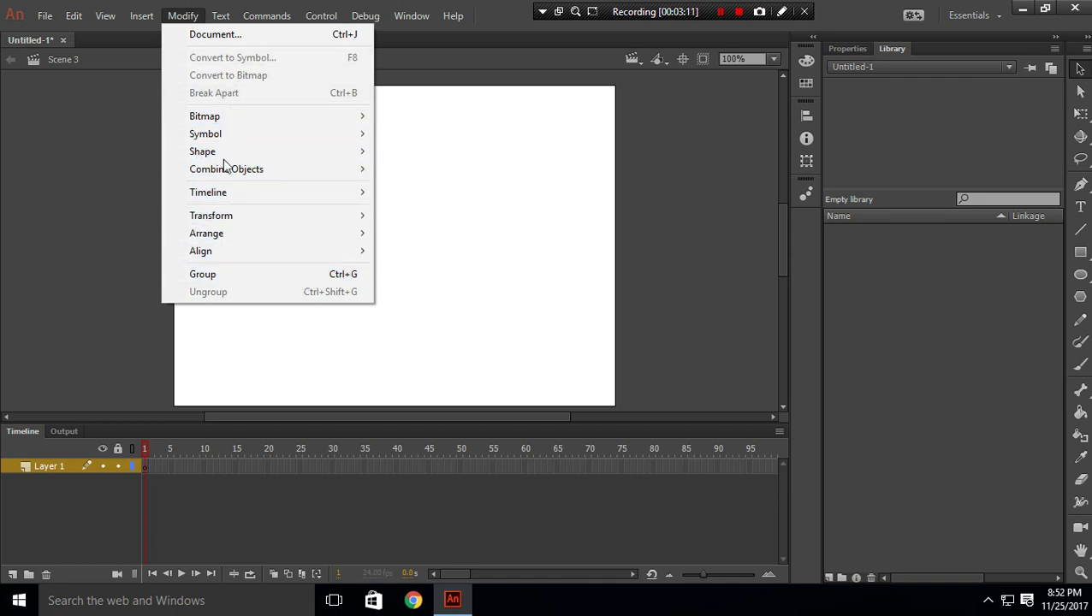
mouse_move(251, 222)
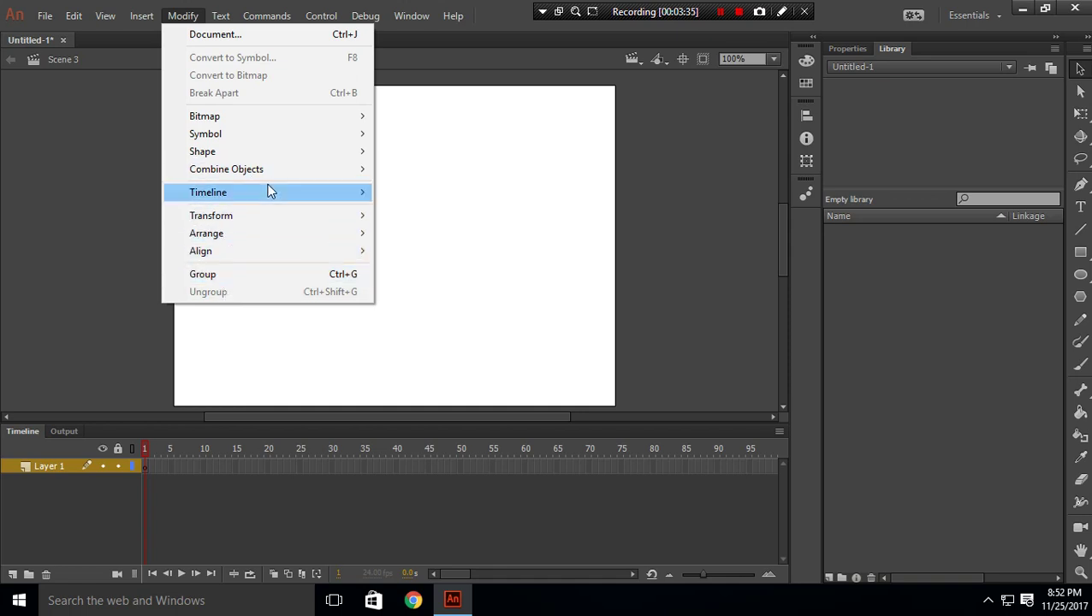
mouse_move(267, 190)
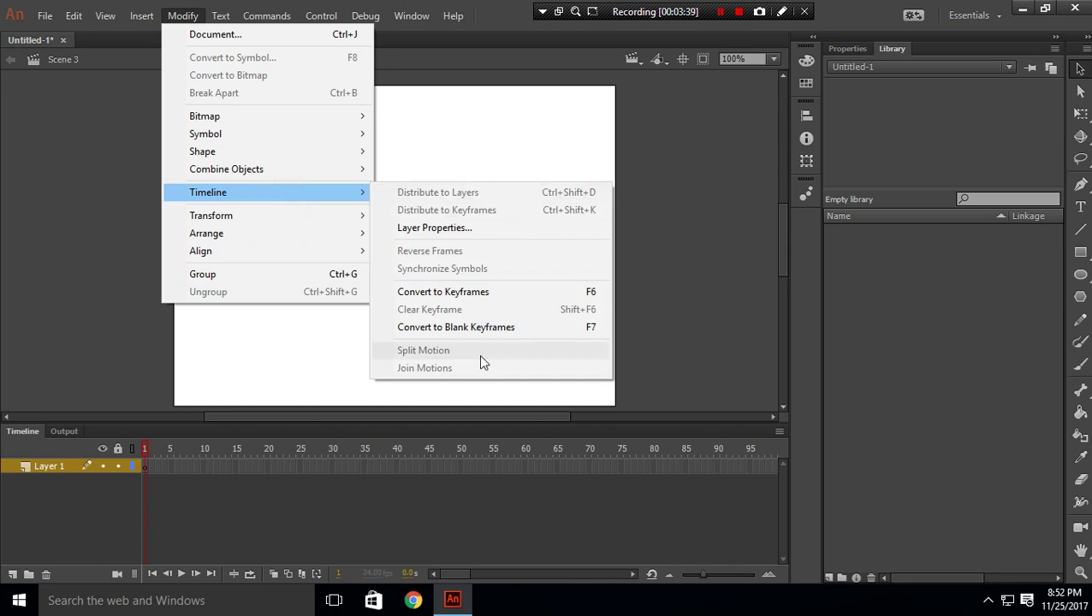
mouse_move(321, 215)
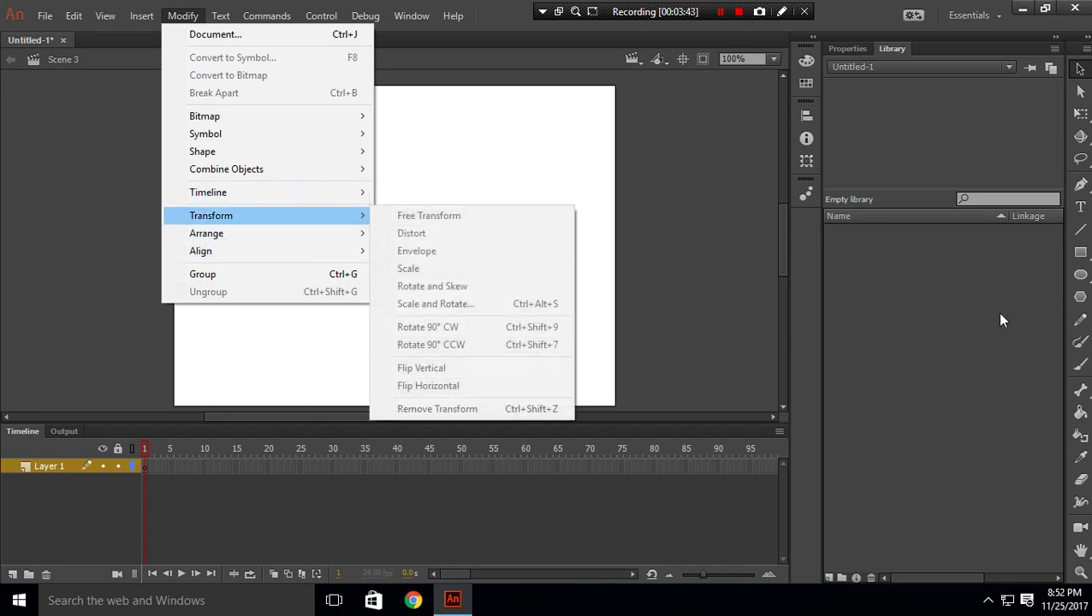
Step: Draw a right-pointing arrow on the stage with the Line tool
click(1080, 229)
drag(331, 234, 427, 235)
mouse_move(427, 235)
mouse_down()
mouse_move(392, 273)
mouse_move(407, 254)
mouse_up()
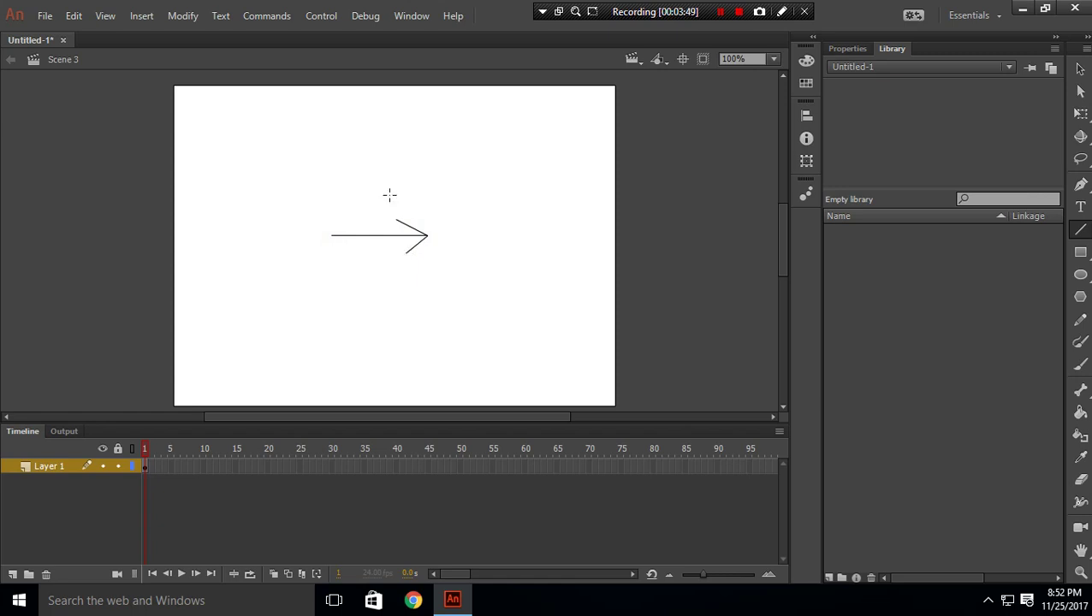
Step: Select the arrow, rotate it 90° clockwise, then 90° counter-clockwise back
click(1080, 68)
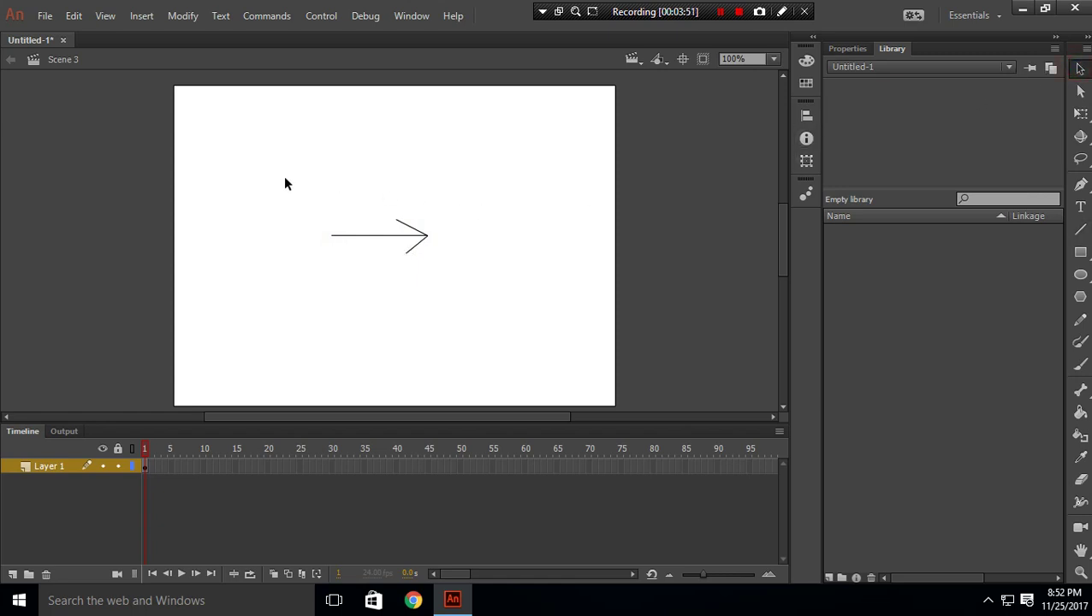
drag(285, 185, 487, 301)
click(183, 15)
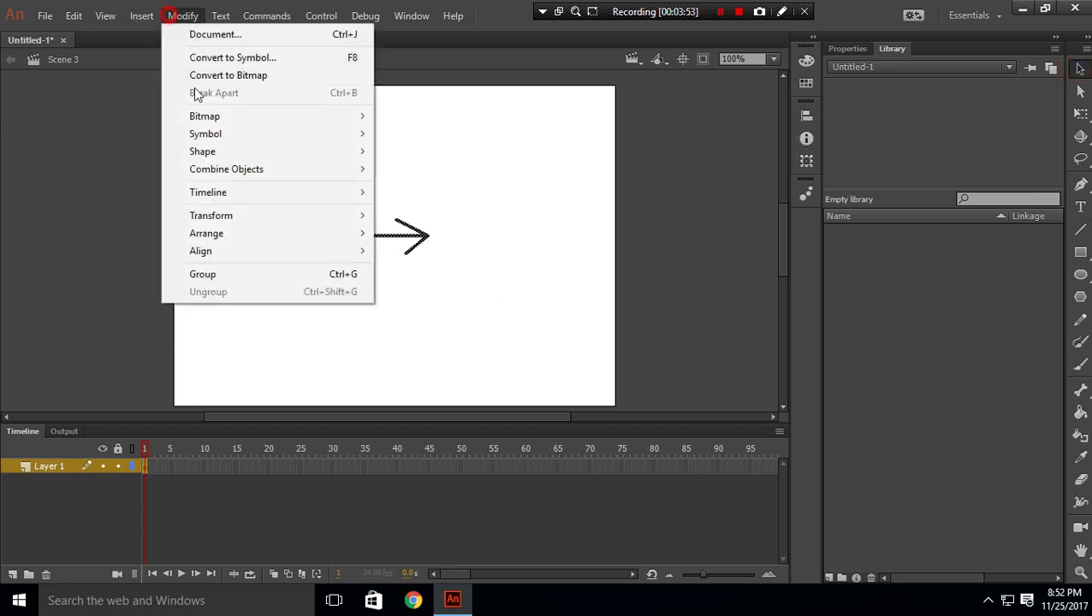
click(234, 214)
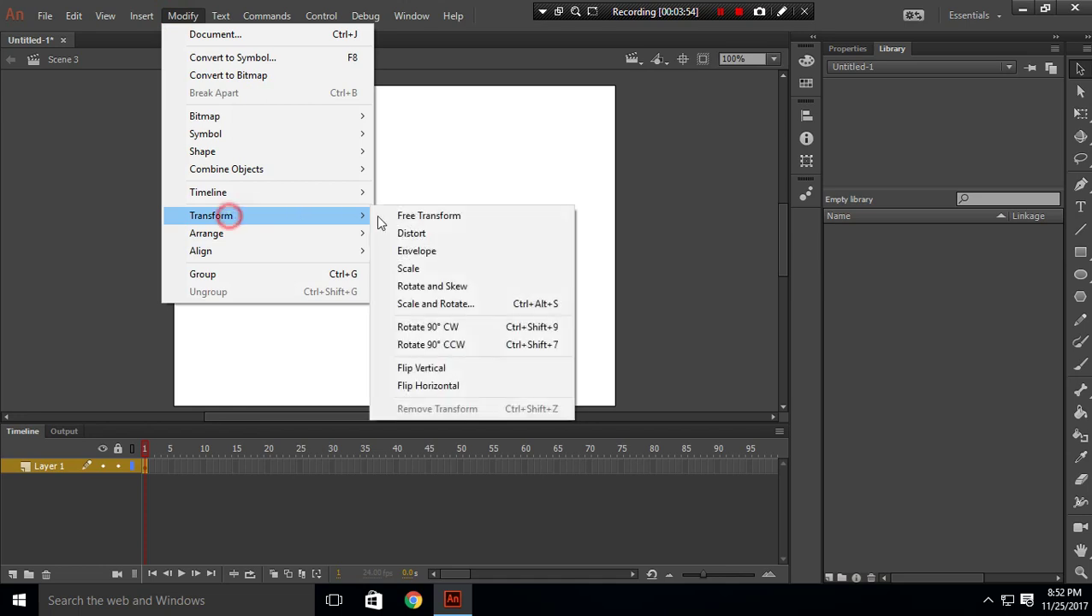
click(452, 329)
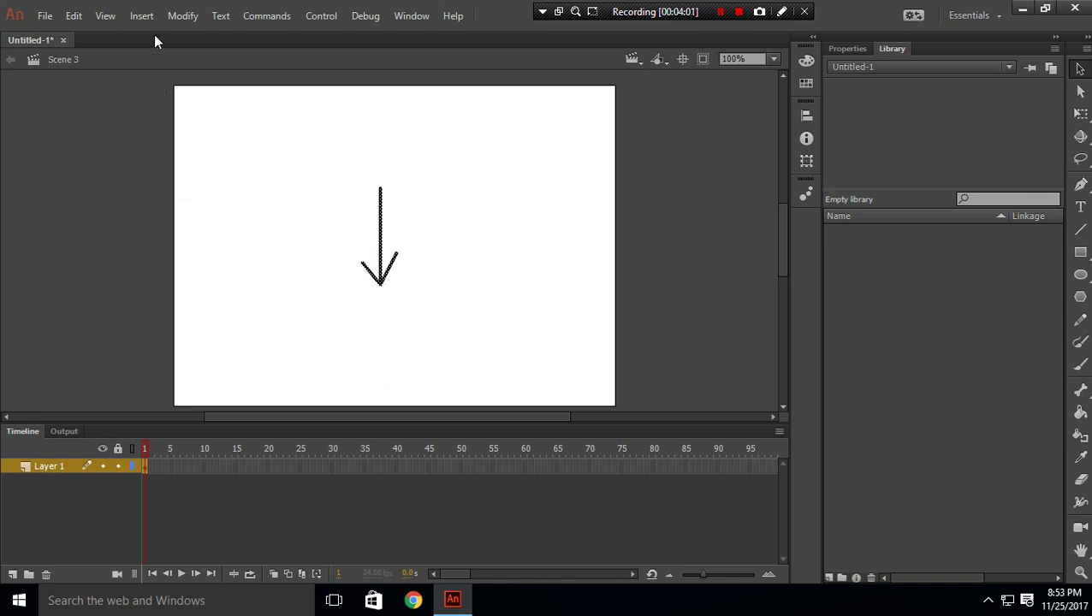
click(182, 16)
mouse_move(227, 210)
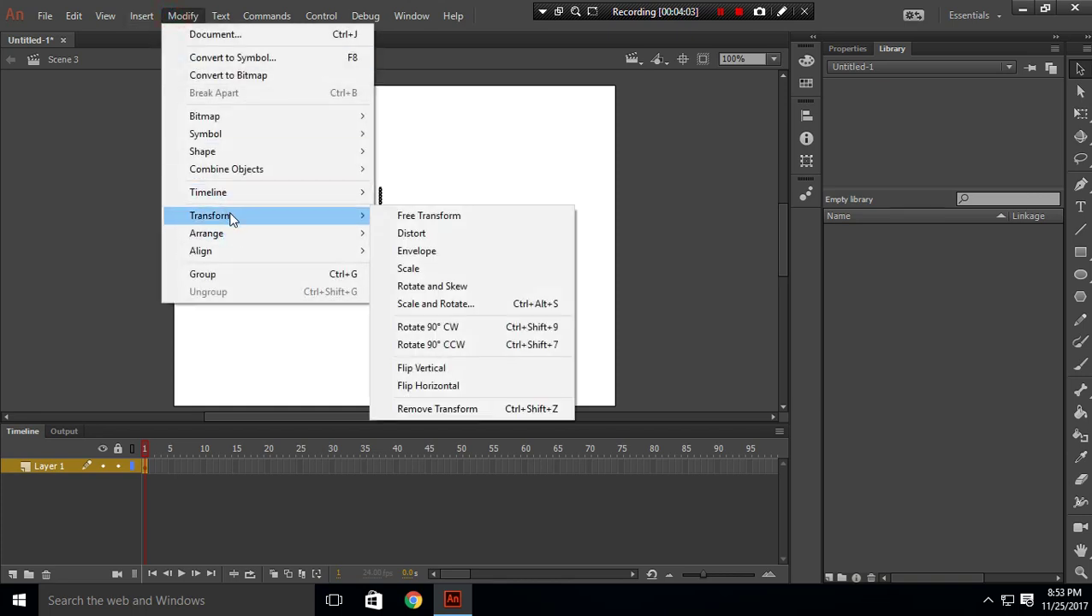
click(454, 344)
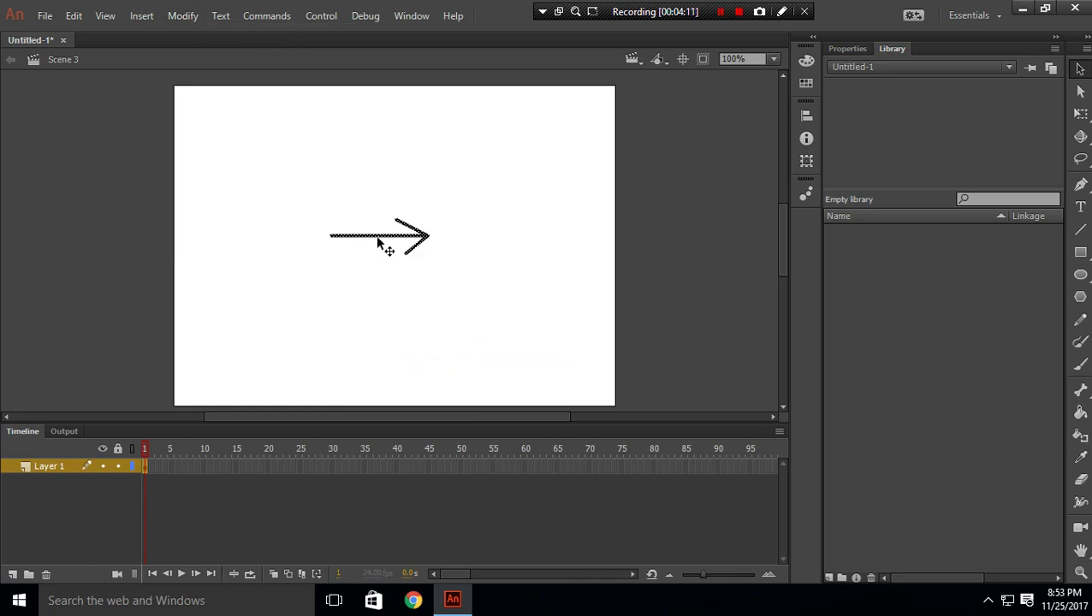
Step: Flip the arrow horizontally, rotate it clockwise, then flip it vertically to point down
click(182, 16)
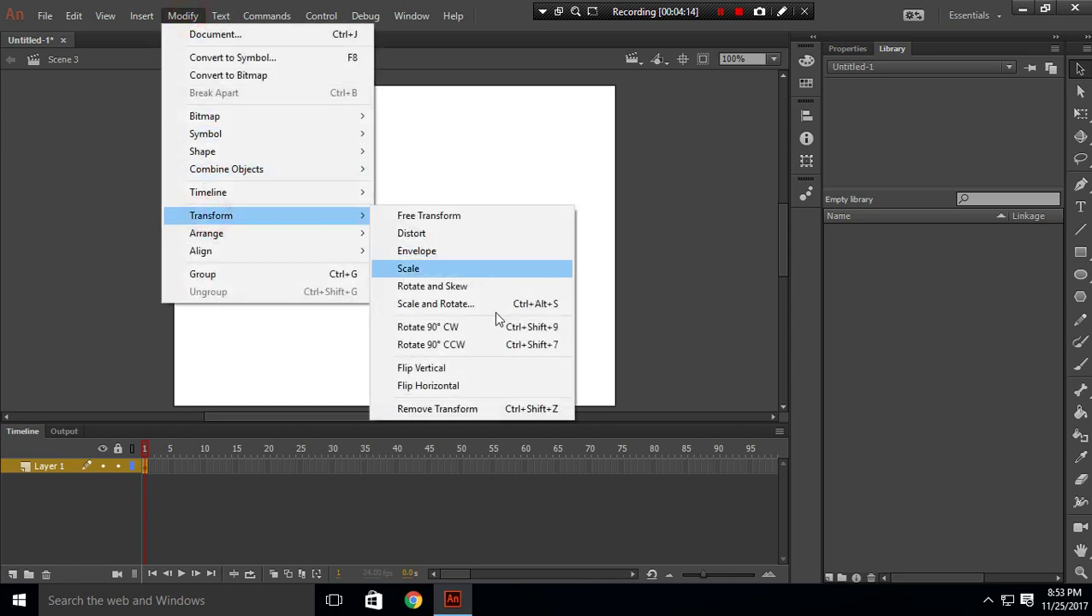
click(466, 385)
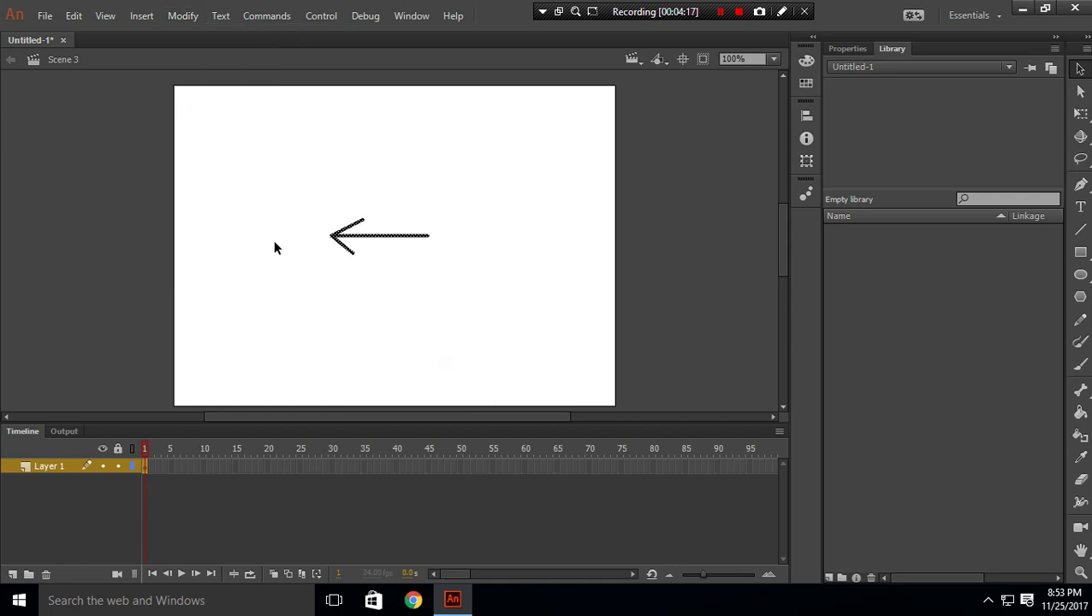
click(184, 17)
click(222, 215)
click(488, 327)
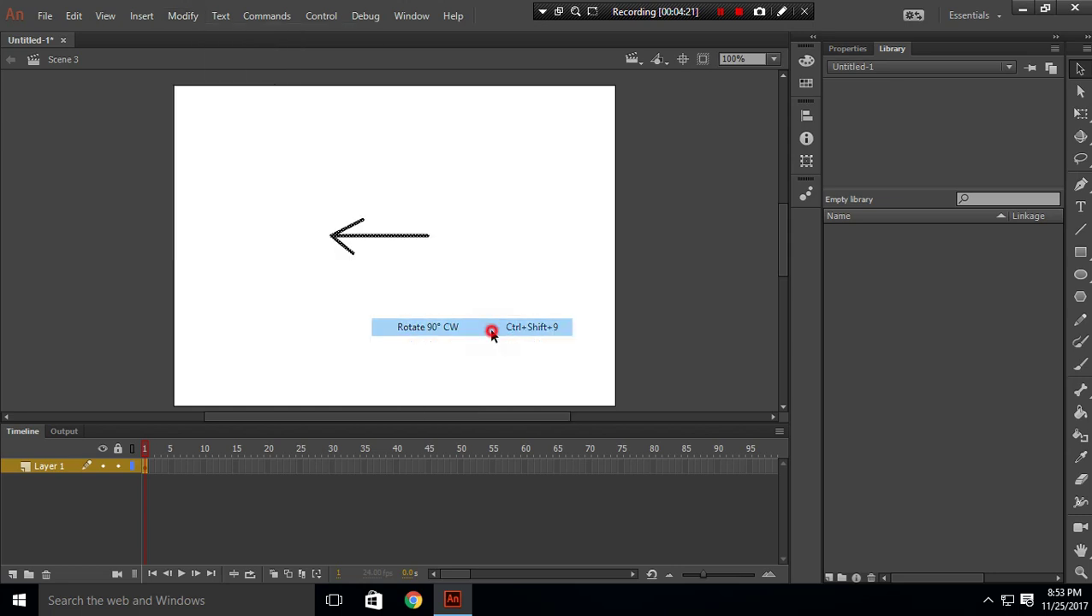
click(171, 16)
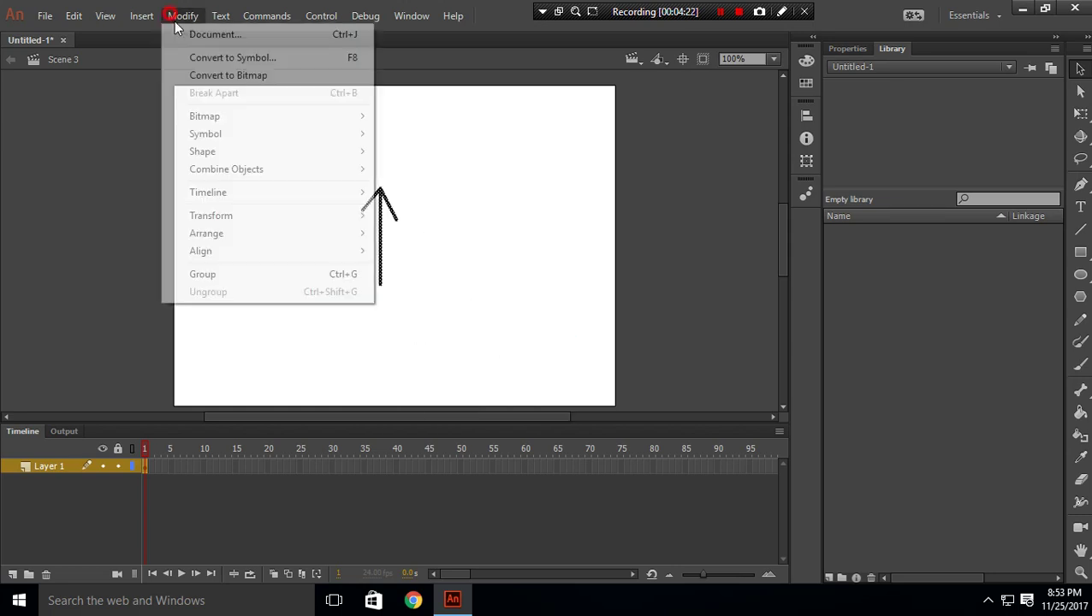
click(219, 215)
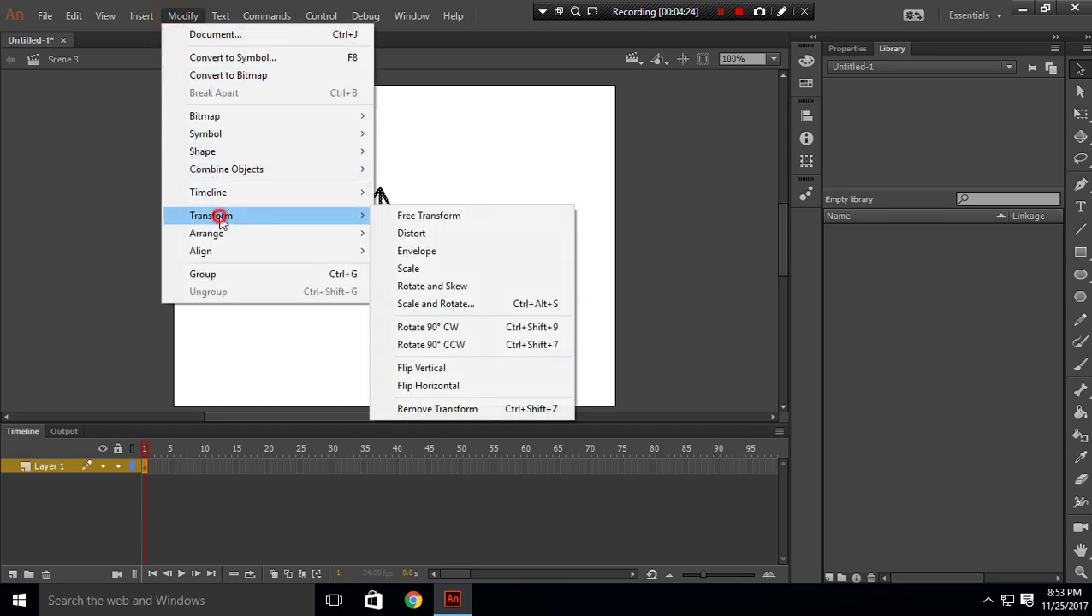
click(467, 369)
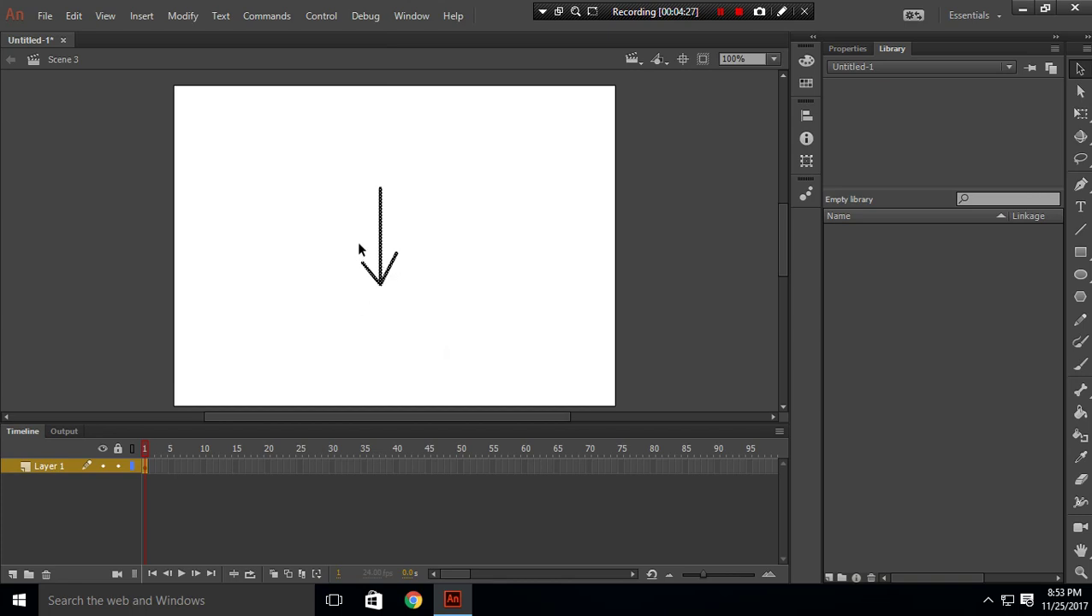
click(177, 18)
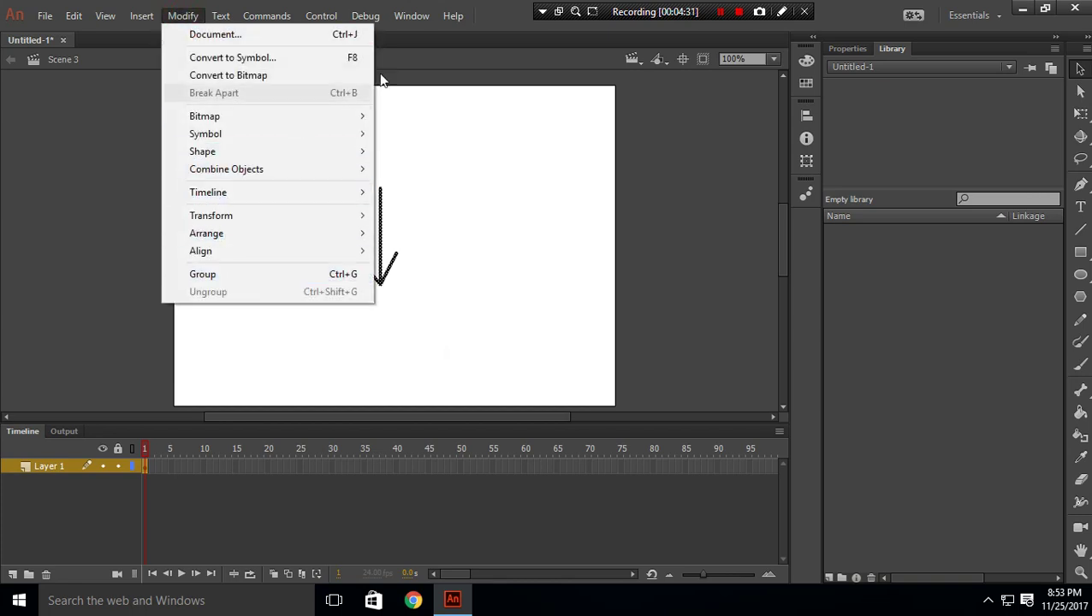
Step: Paste a copy of the arrow in place and move it right and down
click(451, 147)
click(331, 155)
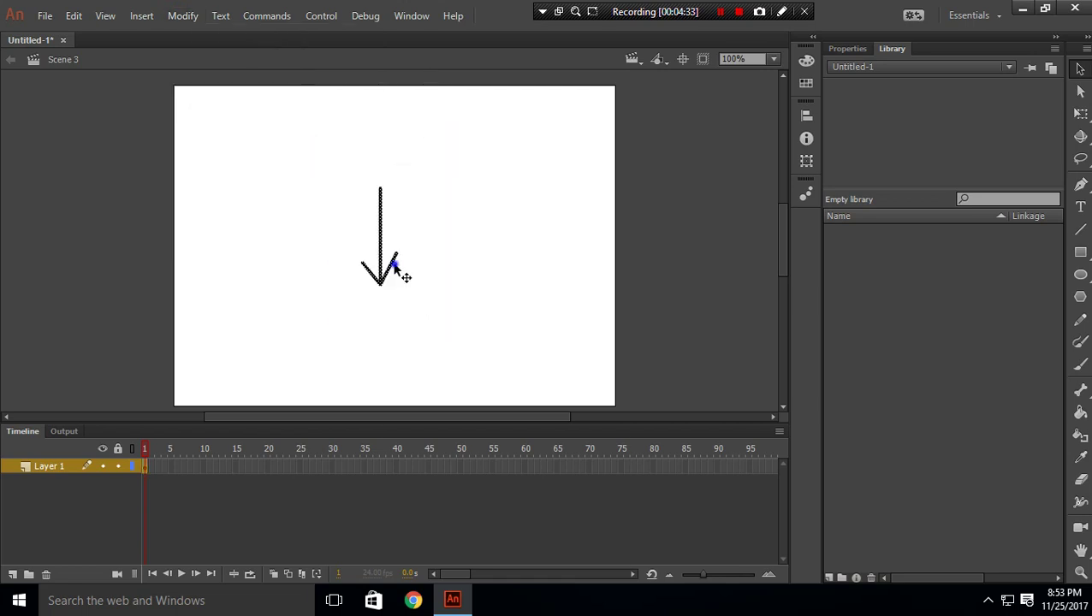
right_click(393, 267)
right_click(465, 217)
click(492, 280)
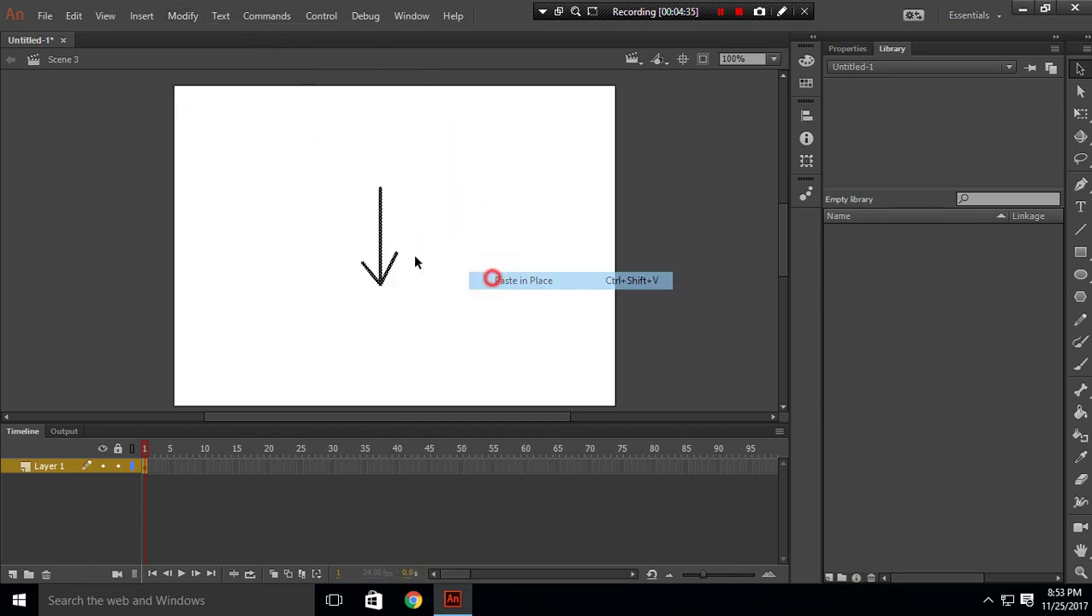
drag(382, 261, 488, 302)
Step: Group both arrows and move the group about 40 px left
drag(417, 289, 481, 358)
click(182, 16)
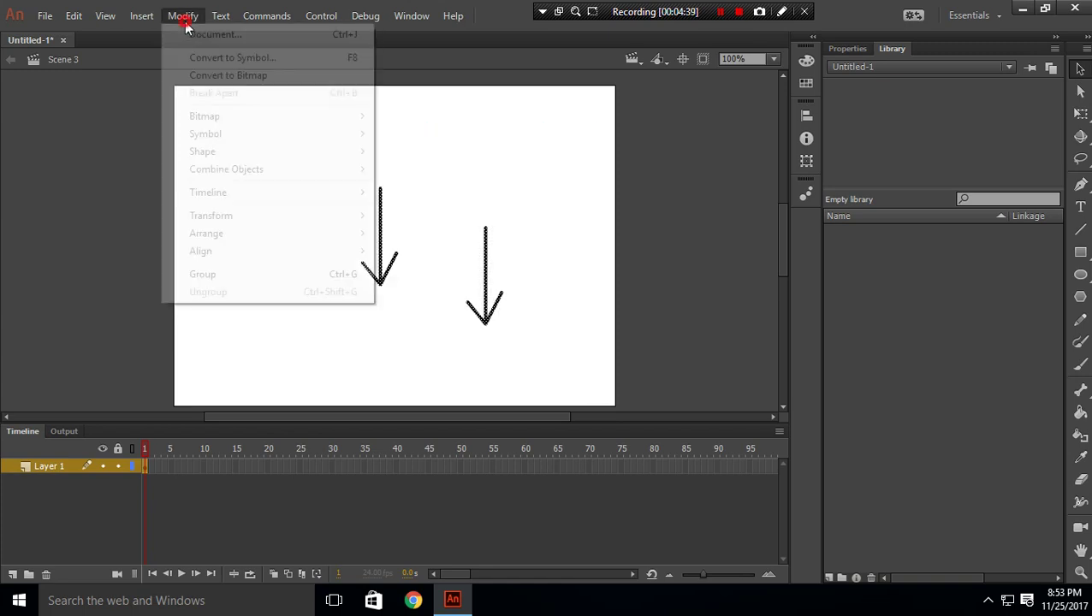
click(236, 270)
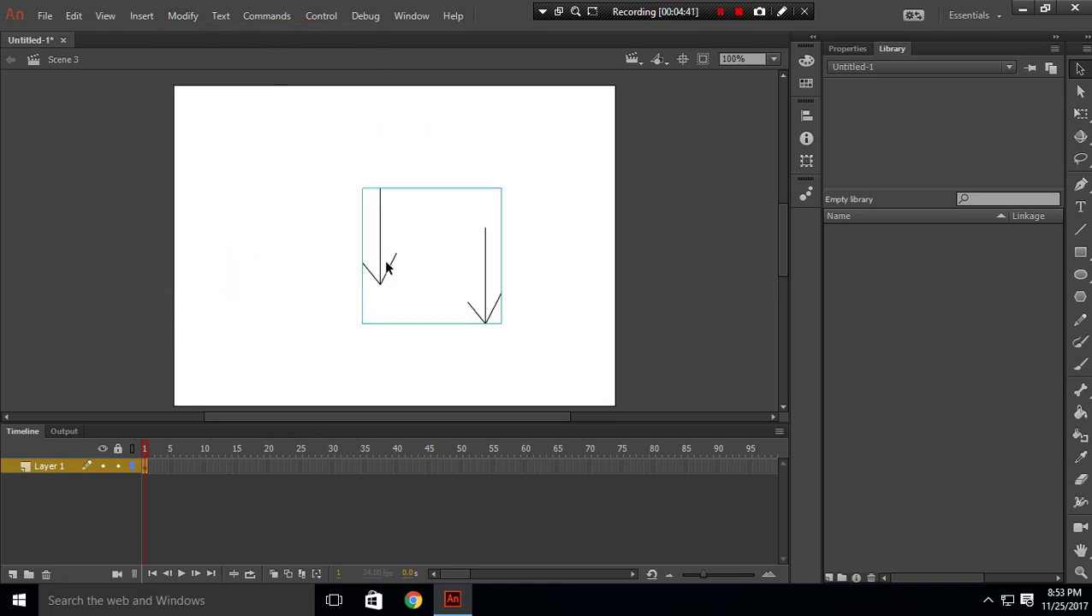
drag(390, 261, 334, 197)
drag(380, 277, 347, 269)
Step: Reselect the arrow group and ungroup the two arrows
click(519, 222)
click(448, 295)
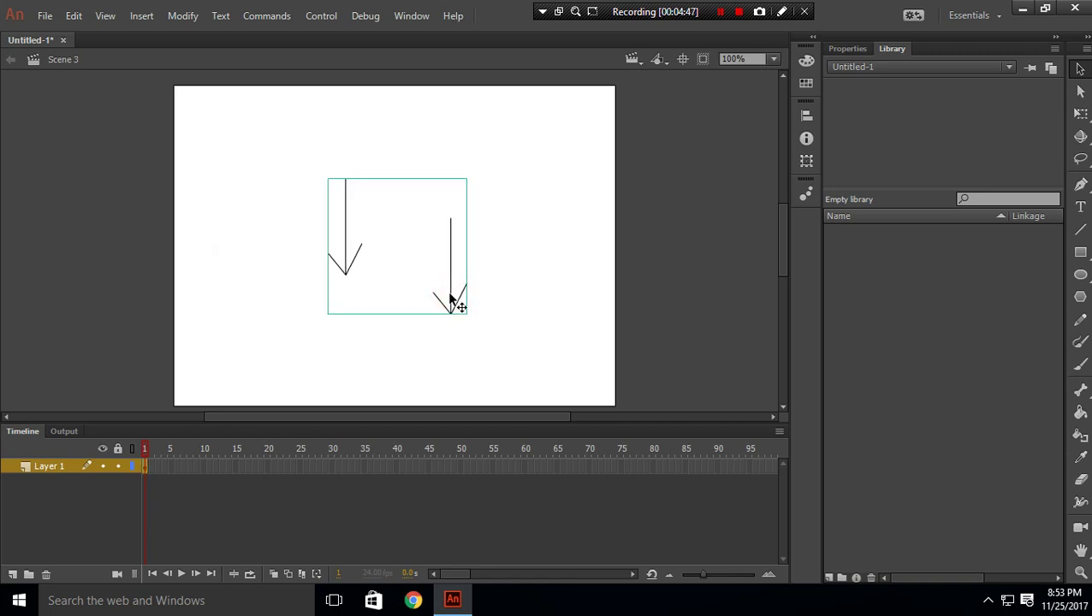
click(183, 16)
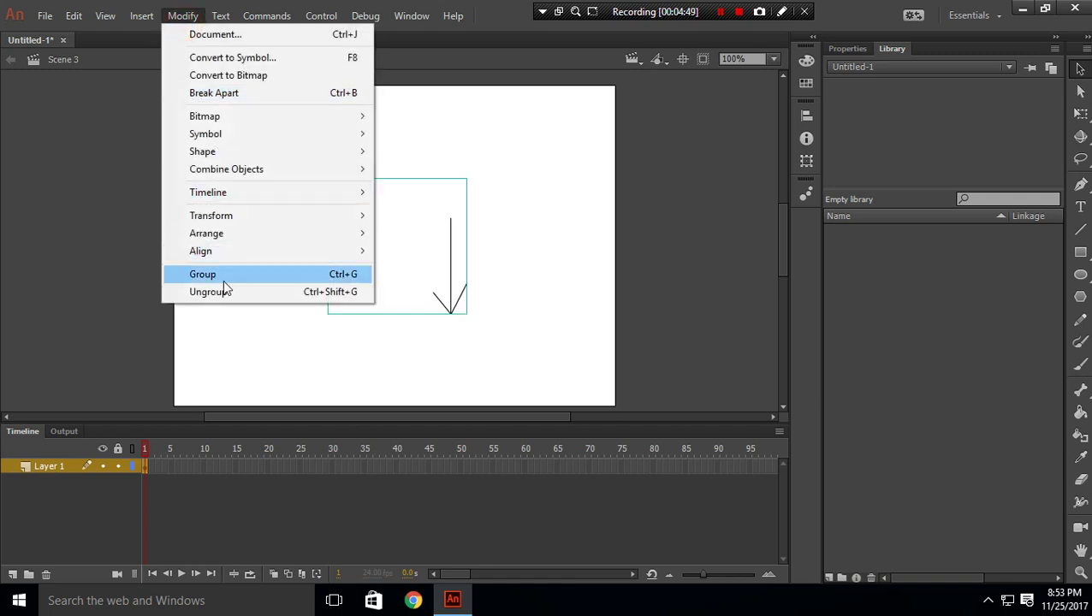
click(222, 293)
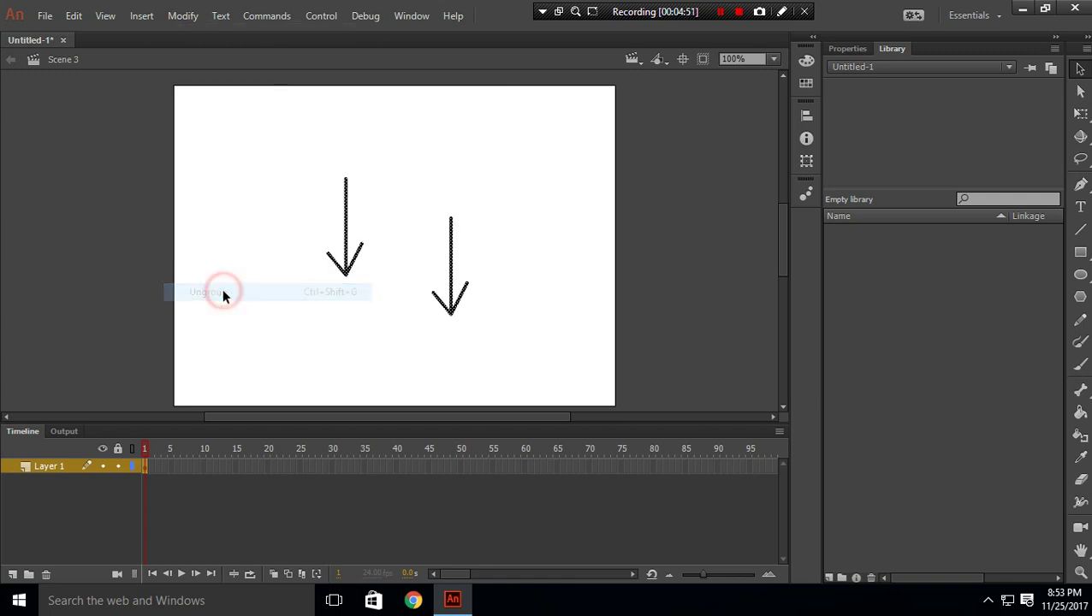
click(264, 203)
click(192, 16)
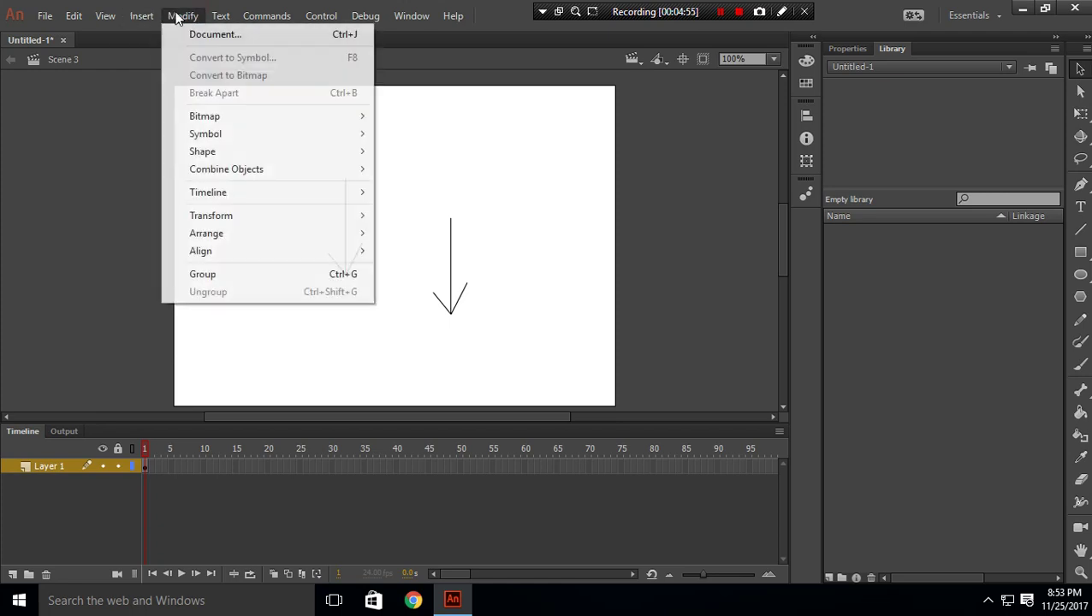
Step: Browse the Commands menu, then the Control menu's Test options
click(221, 15)
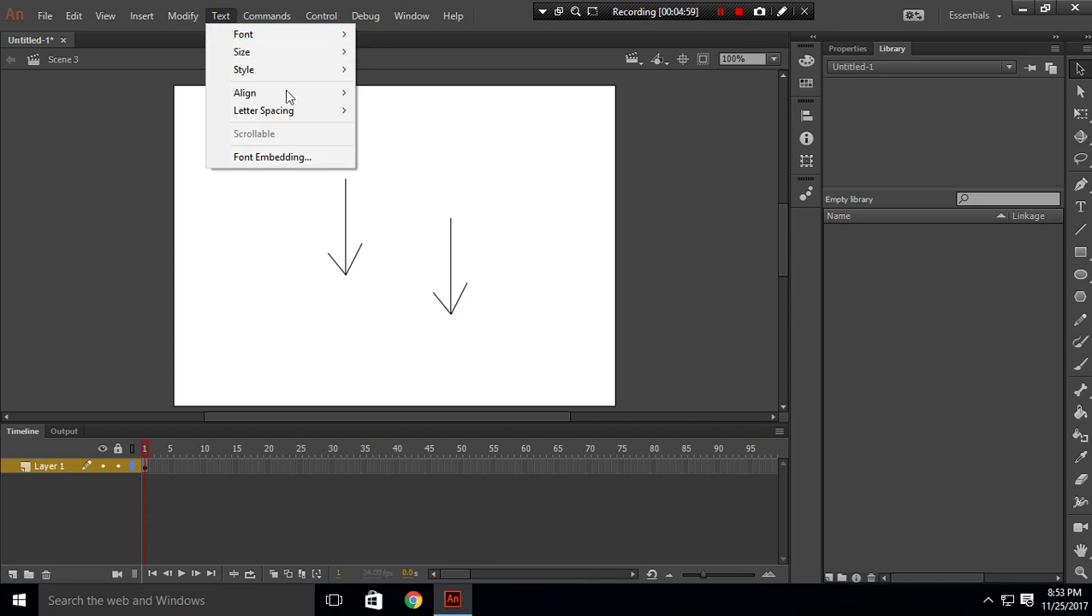
mouse_move(308, 118)
mouse_move(261, 17)
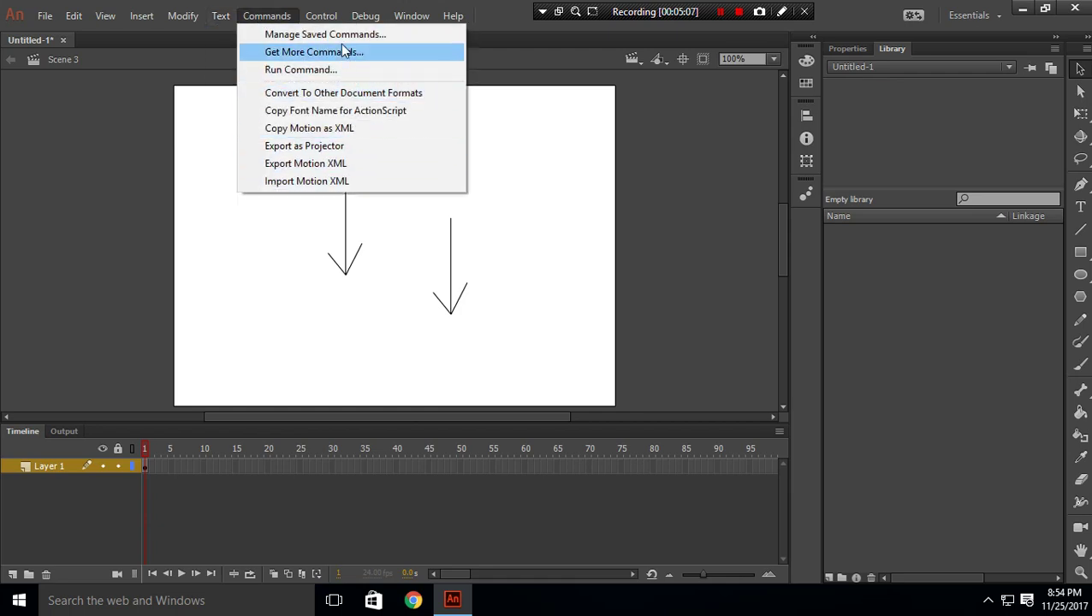
mouse_move(332, 19)
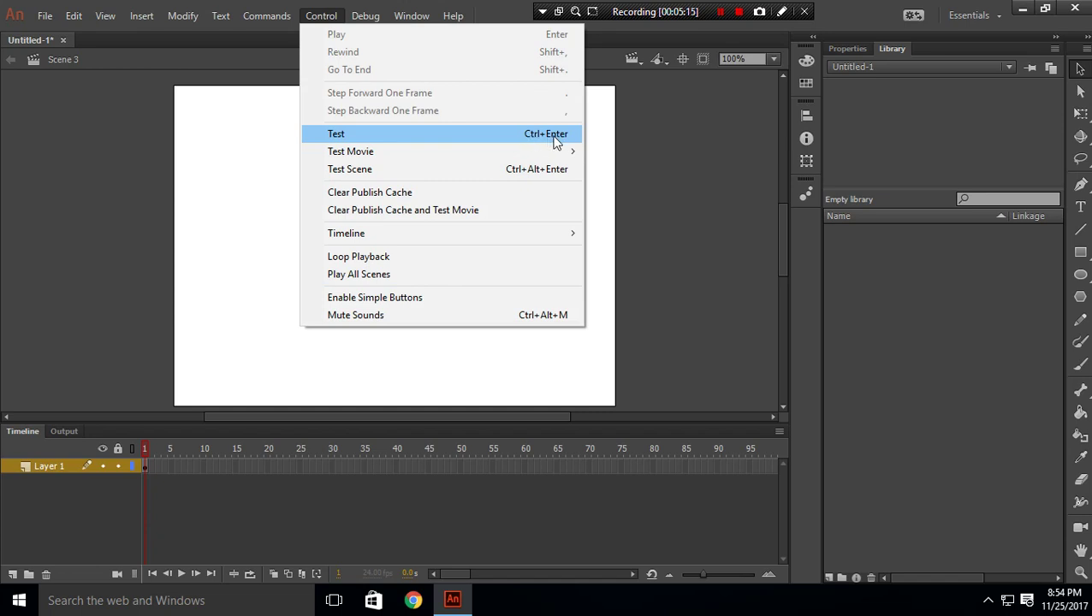
Step: Delete both arrows and draw a blue circle near the stage's left side
click(629, 141)
mouse_move(305, 152)
mouse_down()
mouse_move(360, 214)
mouse_move(531, 351)
mouse_up()
key(Delete)
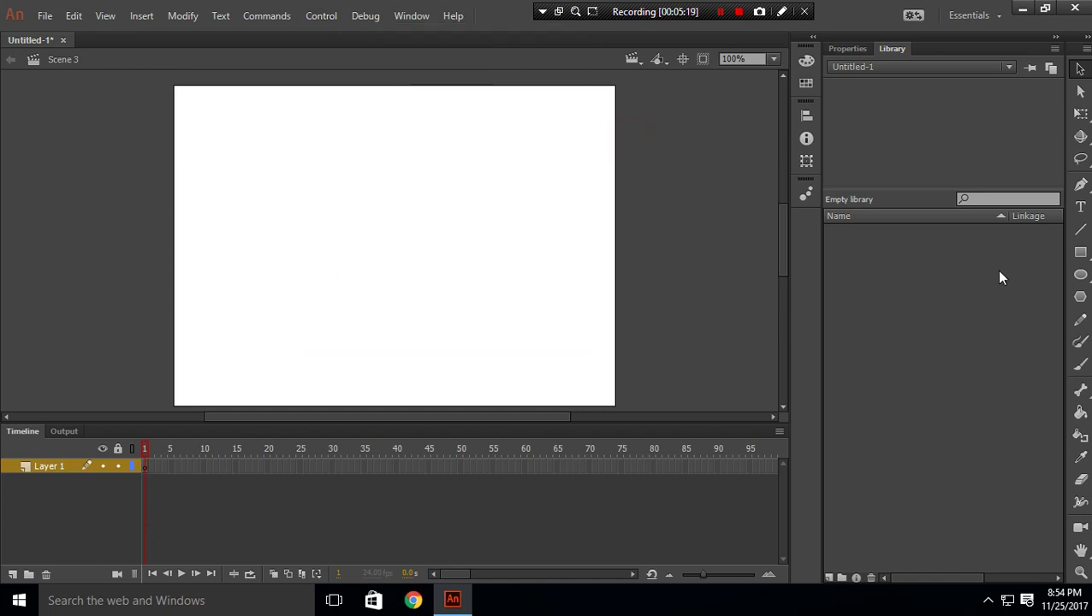
click(1080, 274)
drag(186, 220, 237, 272)
Step: Select the circle and create a classic tween from it
click(1080, 69)
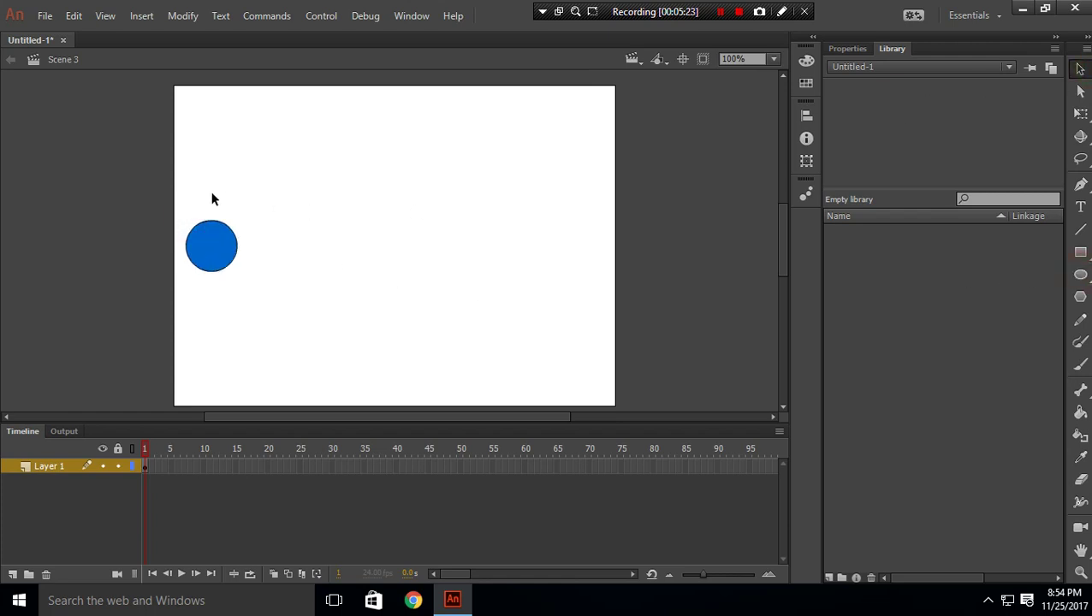
drag(220, 274, 226, 275)
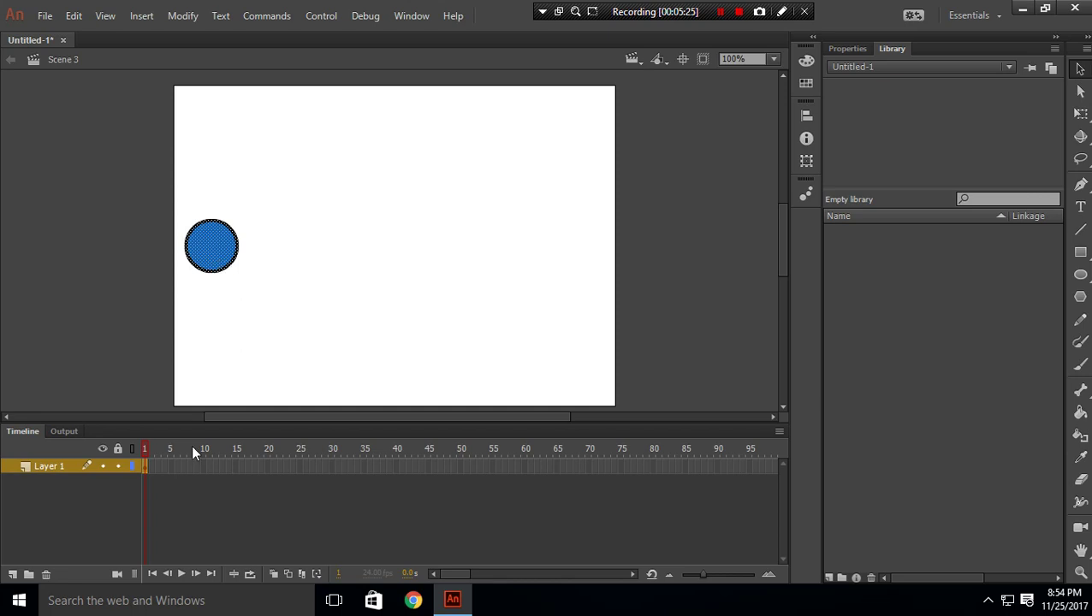
right_click(144, 469)
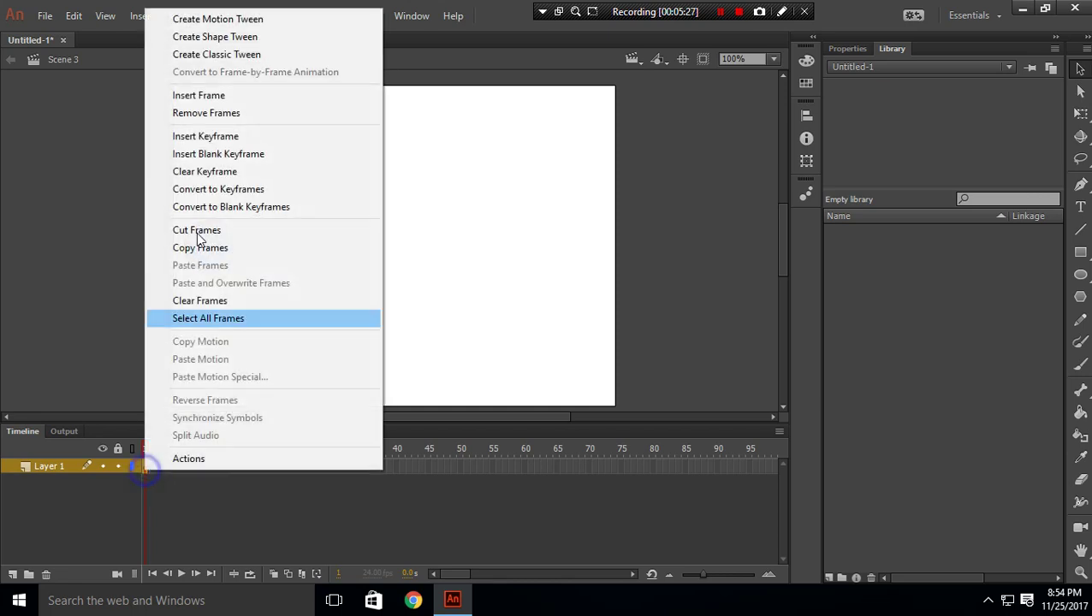
click(208, 54)
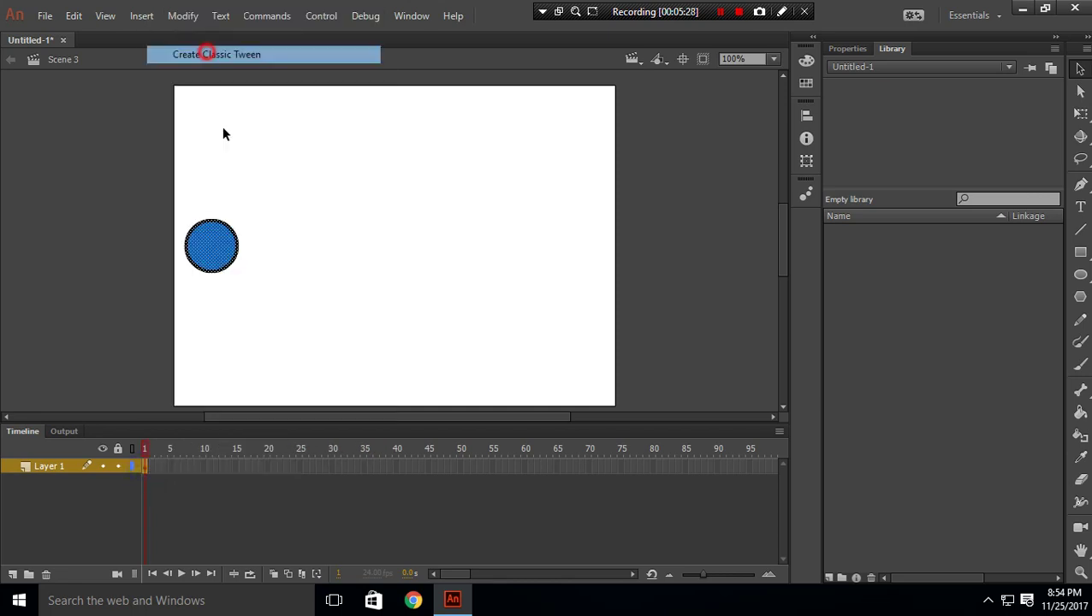
Step: Insert a keyframe at frame 50 and move the circle to the stage's right edge
right_click(461, 467)
click(520, 148)
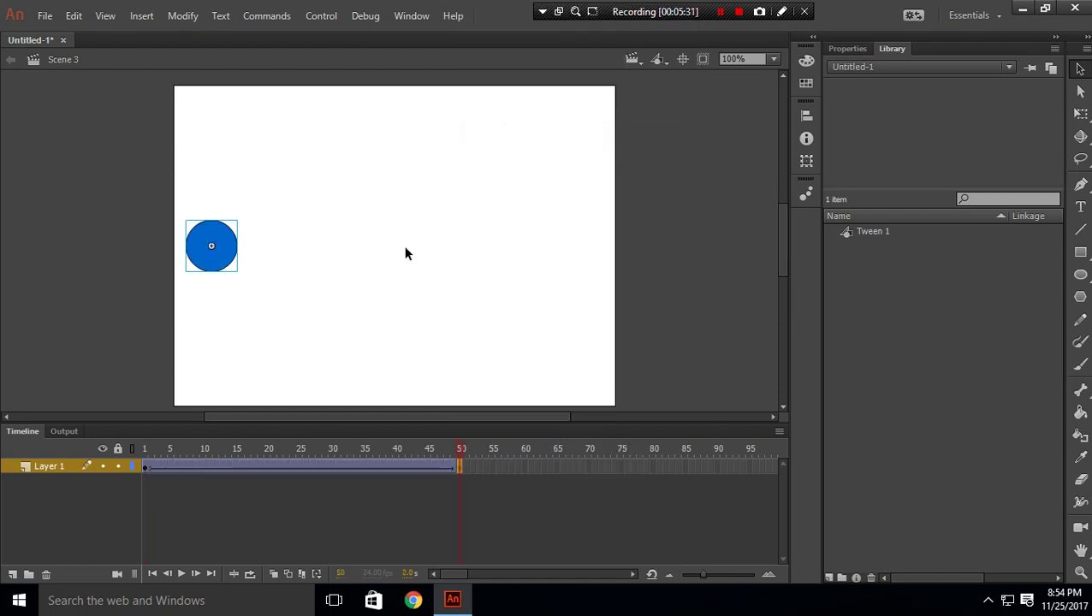
drag(218, 255, 617, 268)
click(661, 221)
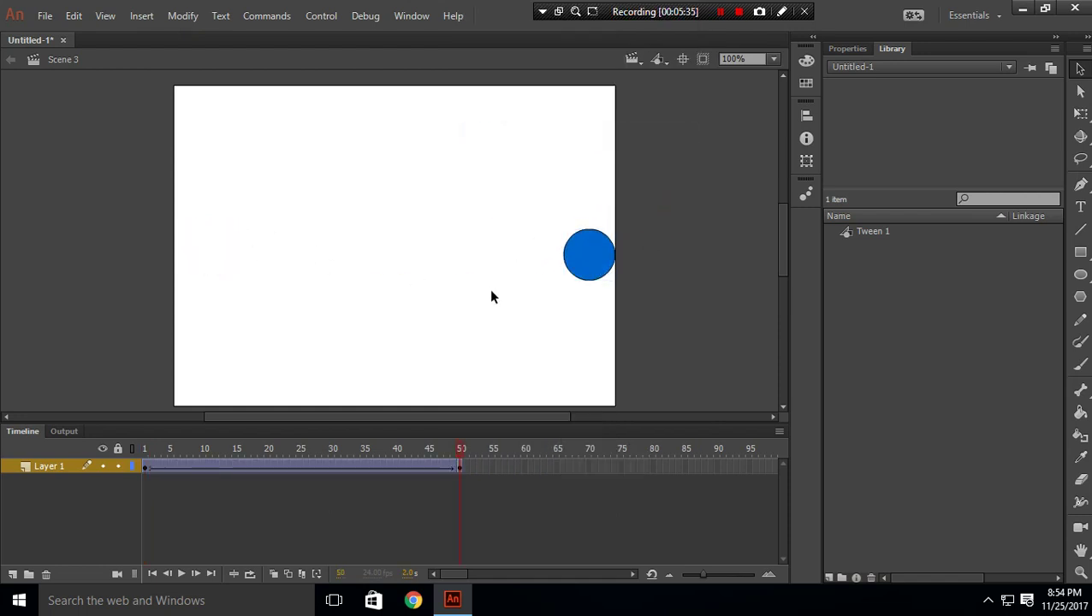
Step: Test-play the animation with Control > Test and close the preview
click(321, 16)
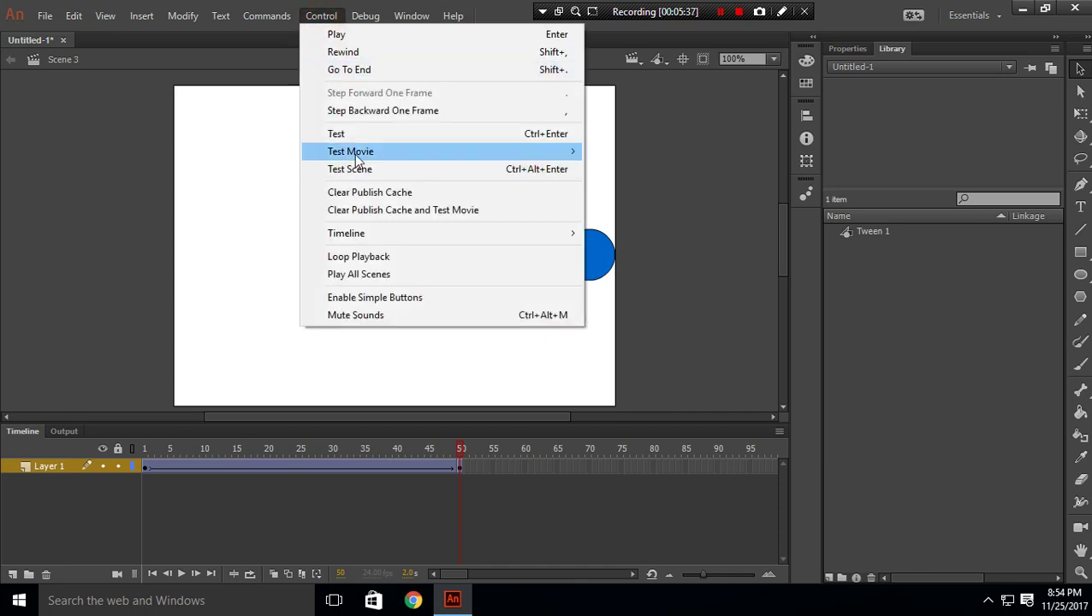
click(354, 135)
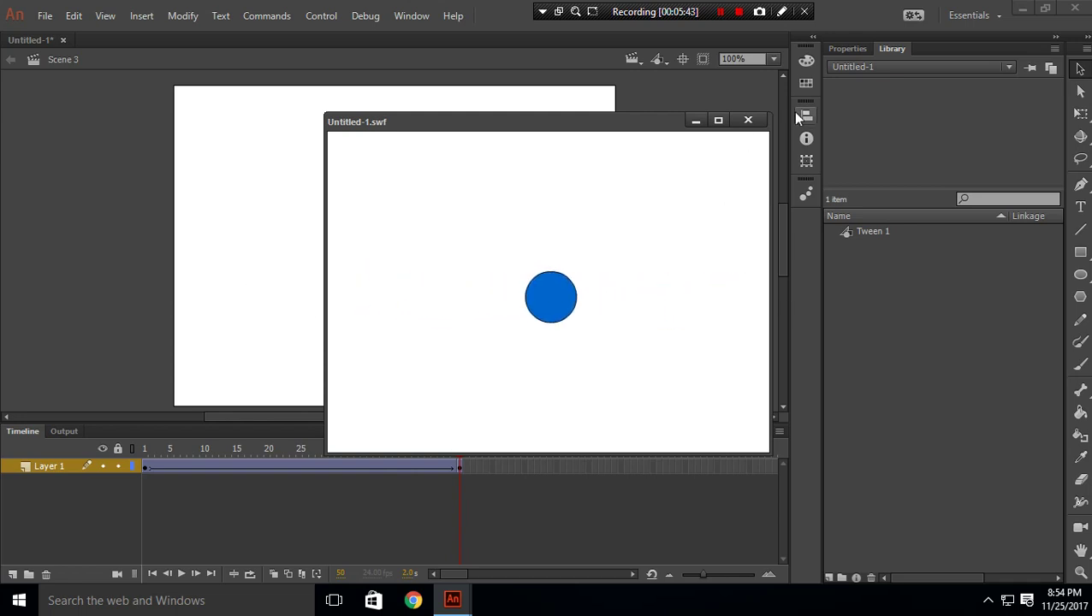
click(749, 121)
click(319, 16)
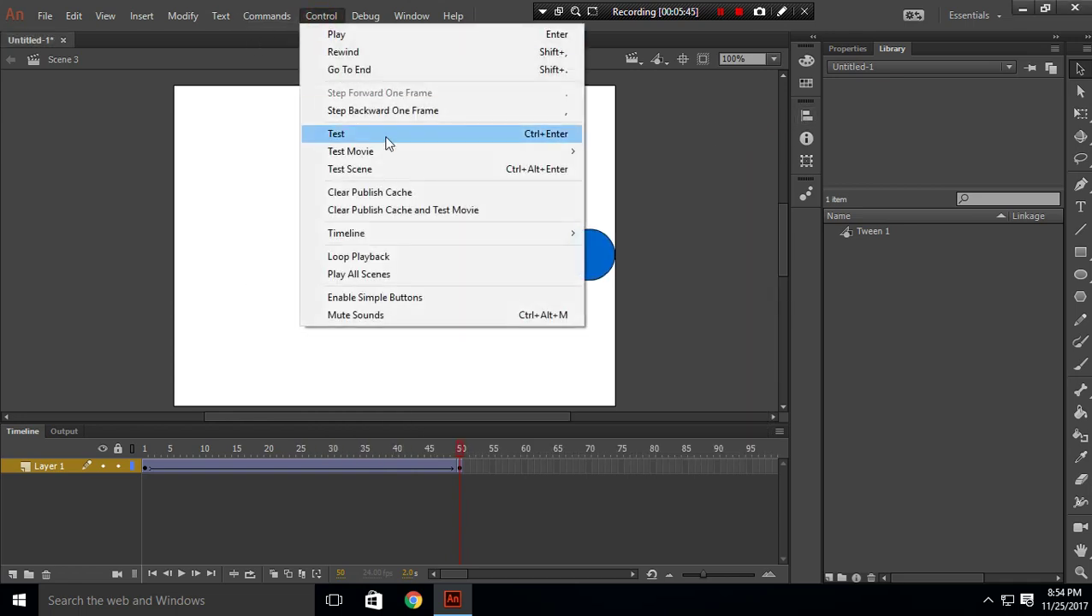
click(366, 17)
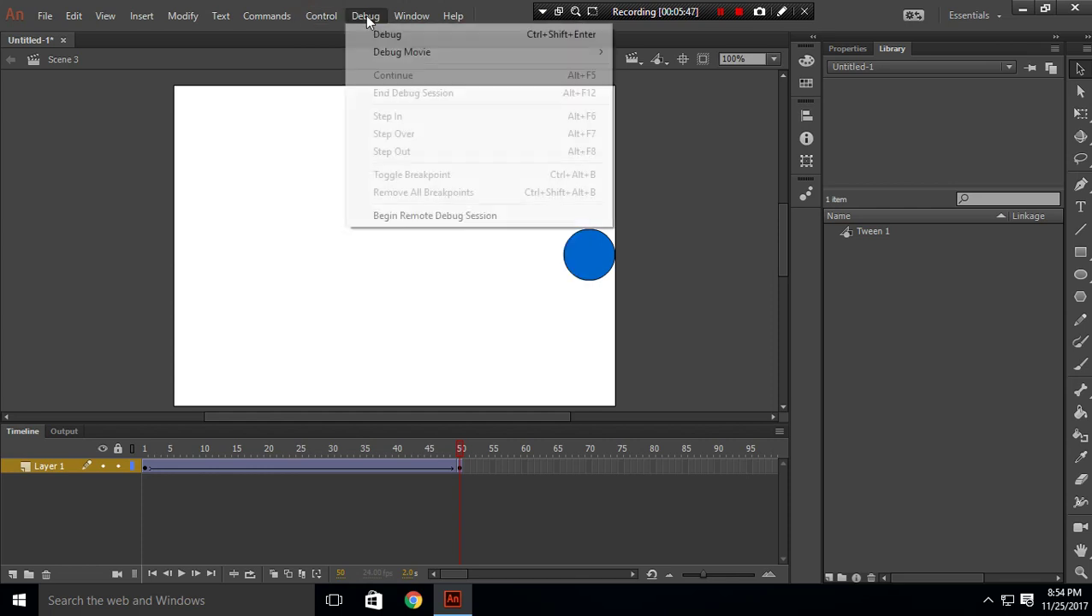
click(365, 17)
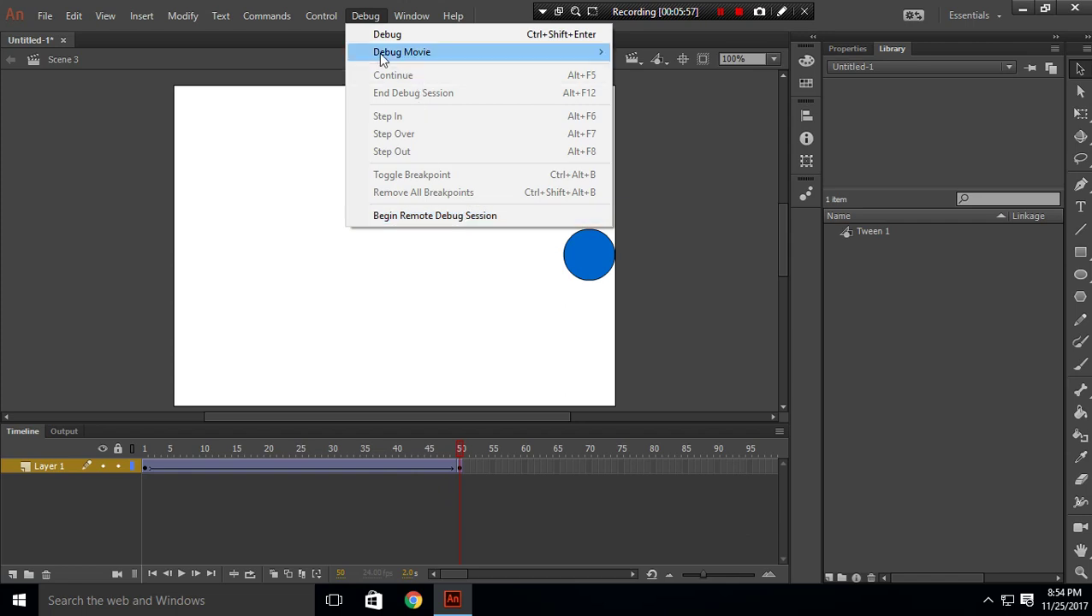
mouse_move(417, 21)
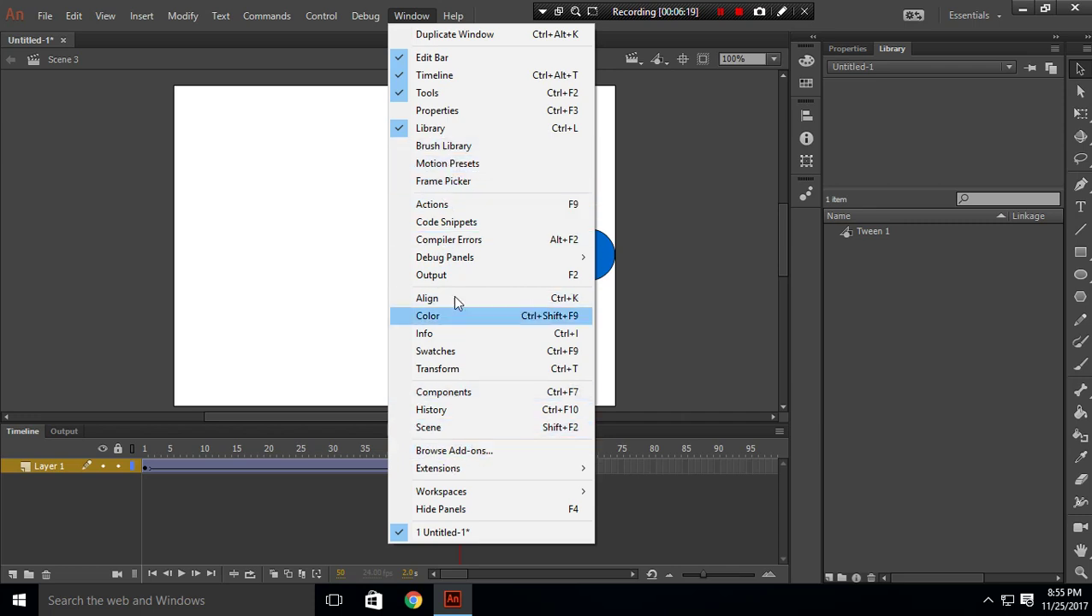
mouse_move(451, 19)
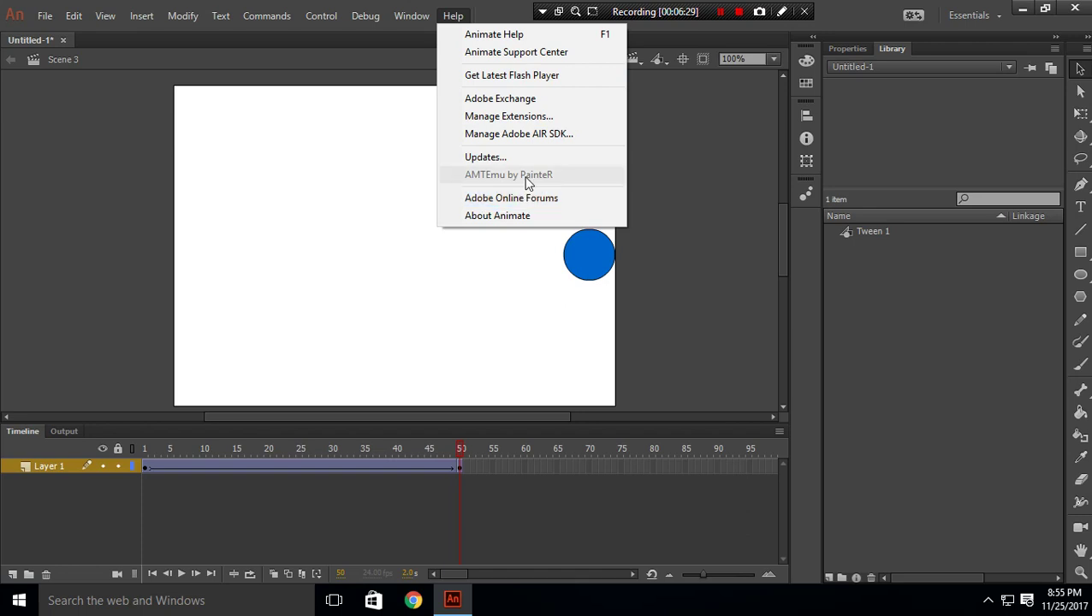
click(663, 154)
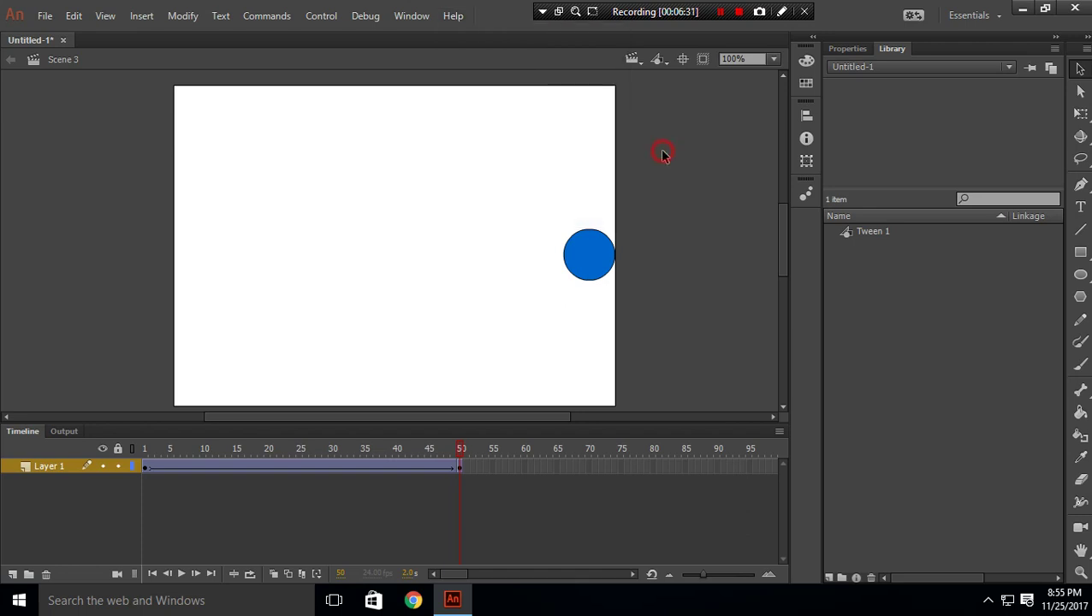
click(971, 17)
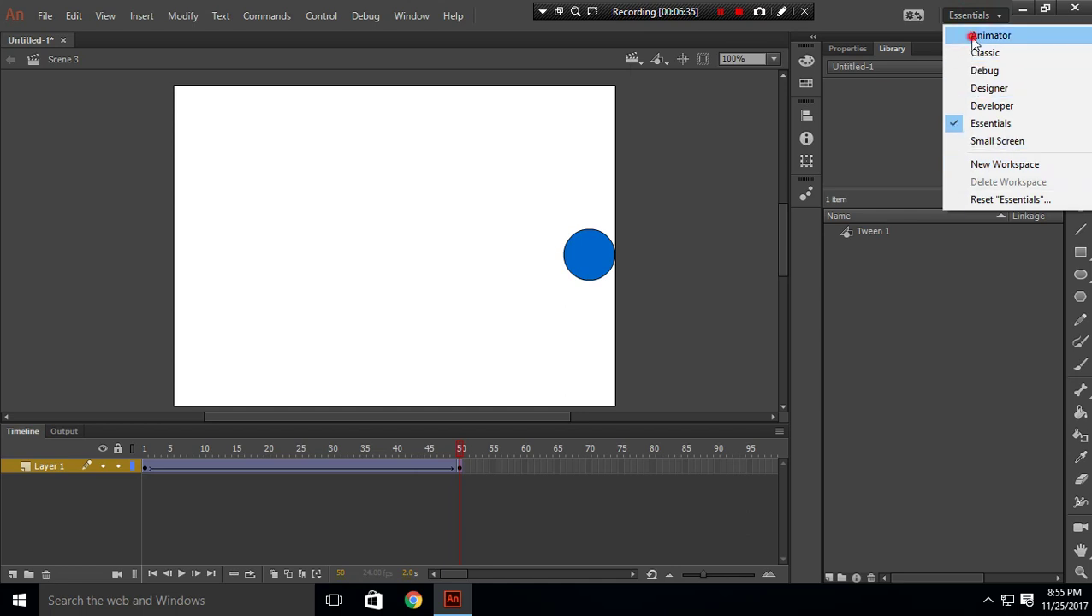
click(973, 36)
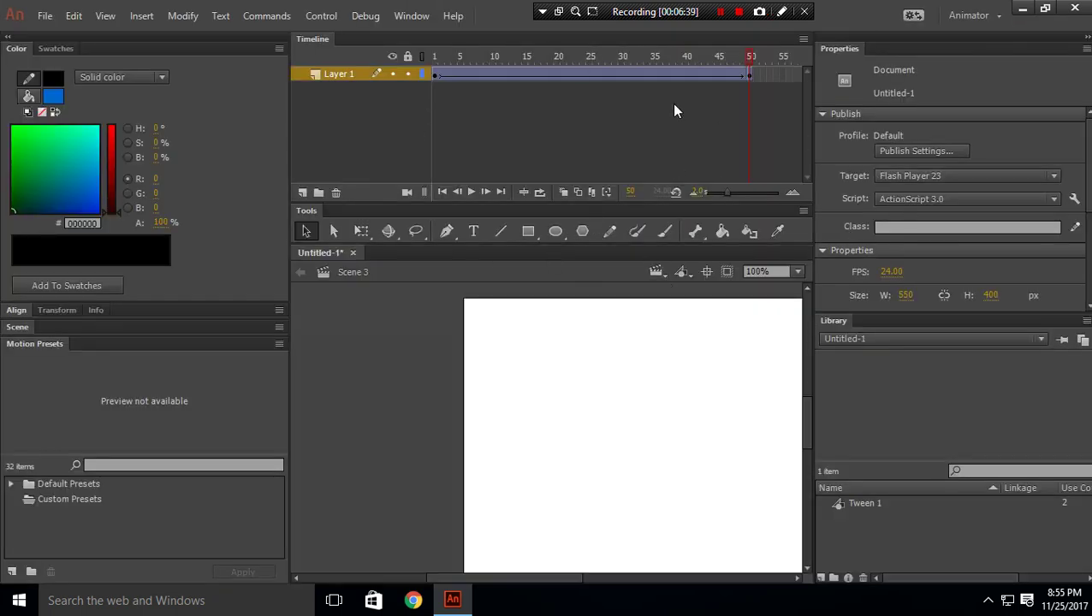
click(969, 14)
click(983, 54)
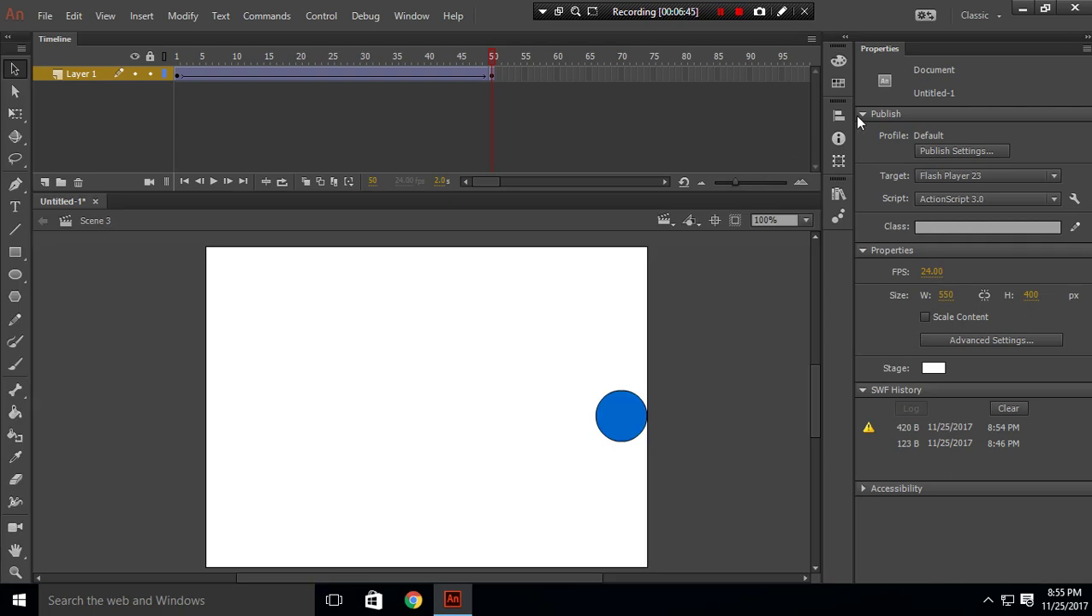
click(982, 21)
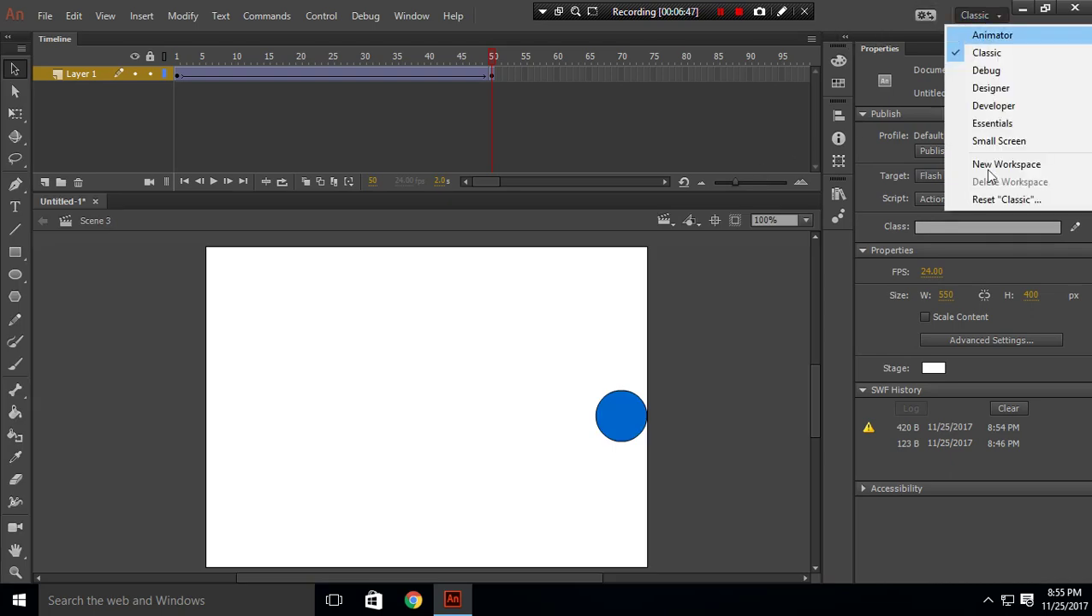
click(985, 93)
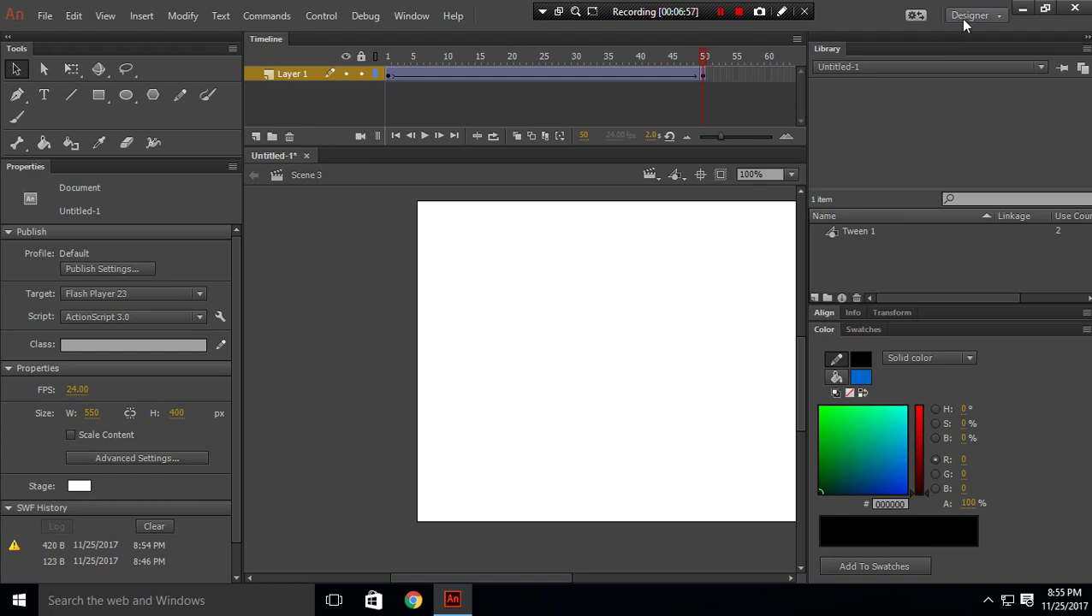
click(964, 24)
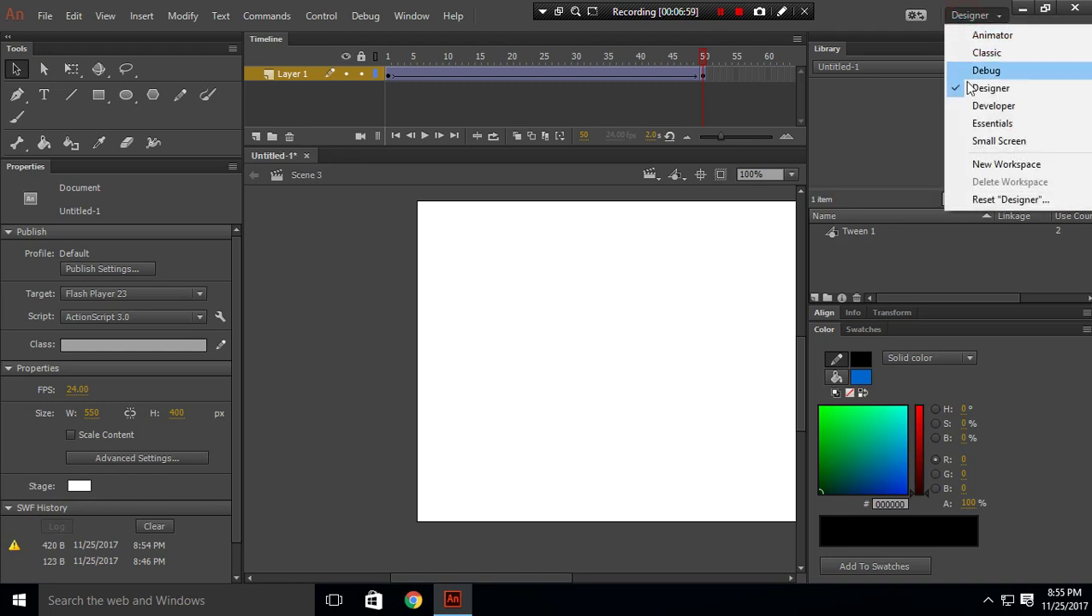
click(978, 144)
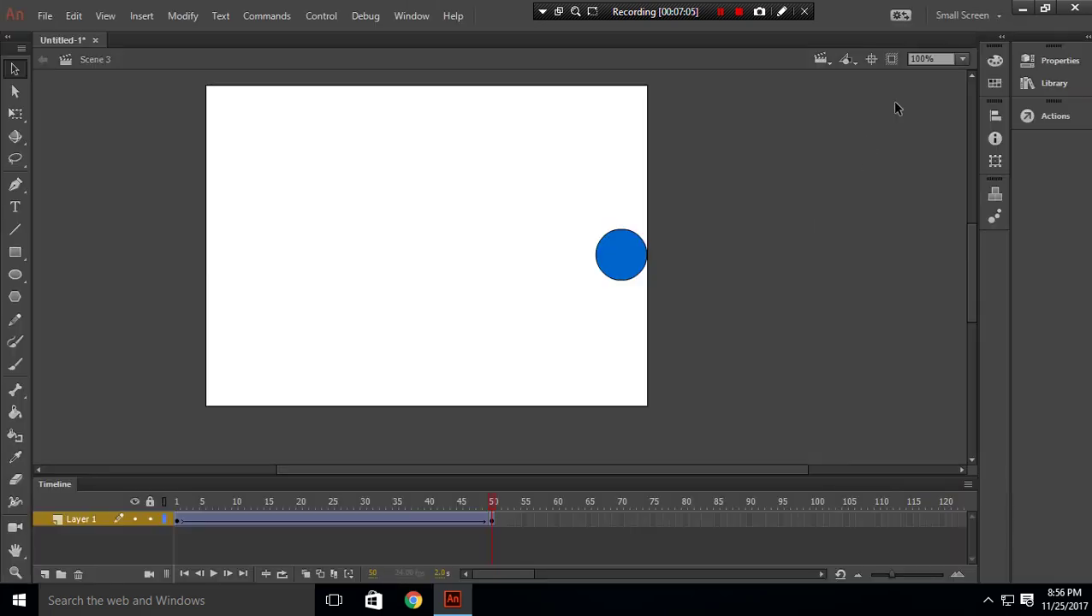
click(960, 15)
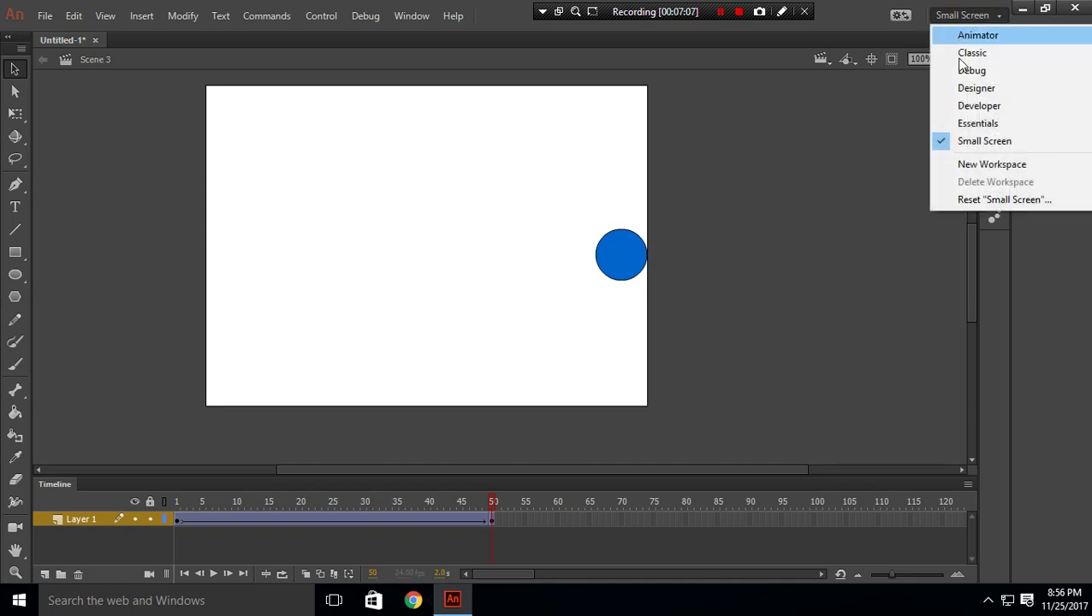
click(978, 124)
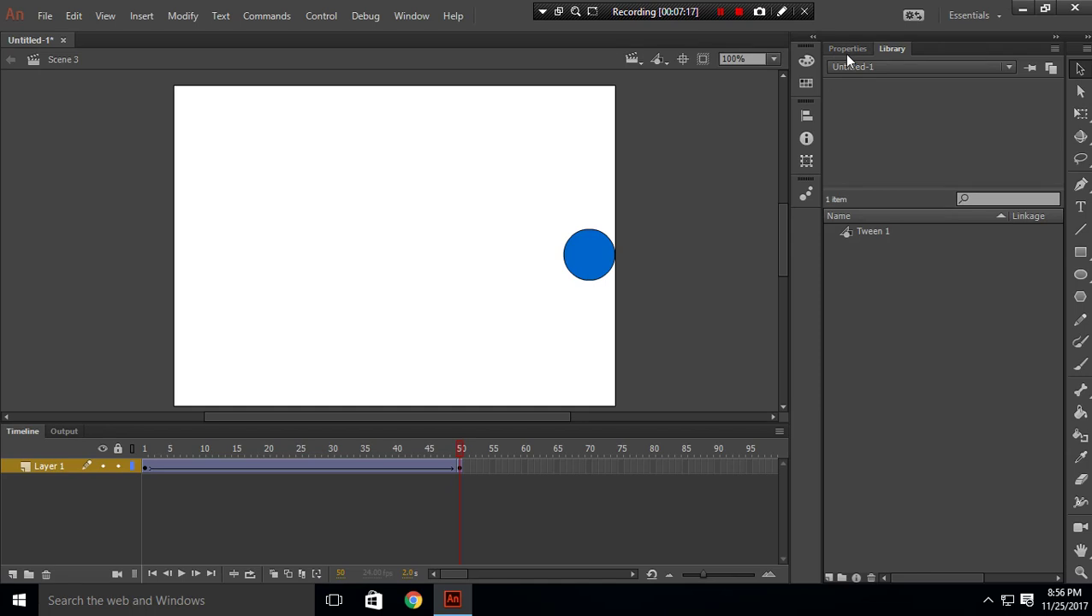
Step: Close the Properties, Library and Timeline panels, then reset the Essentials workspace
drag(860, 58, 558, 151)
click(703, 124)
drag(859, 55, 636, 137)
click(678, 126)
drag(942, 432, 814, 275)
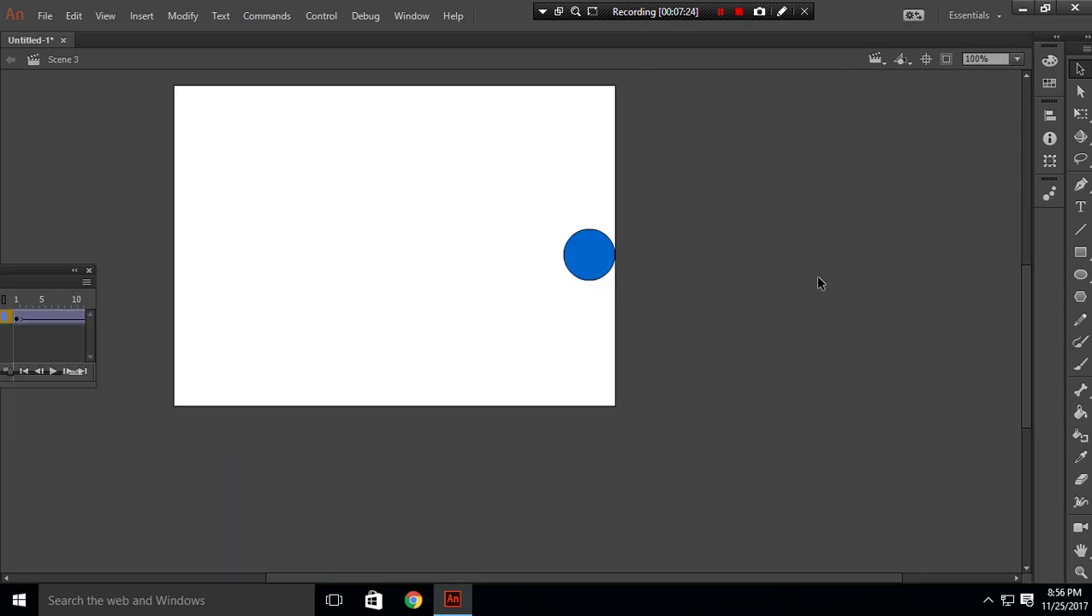
click(89, 272)
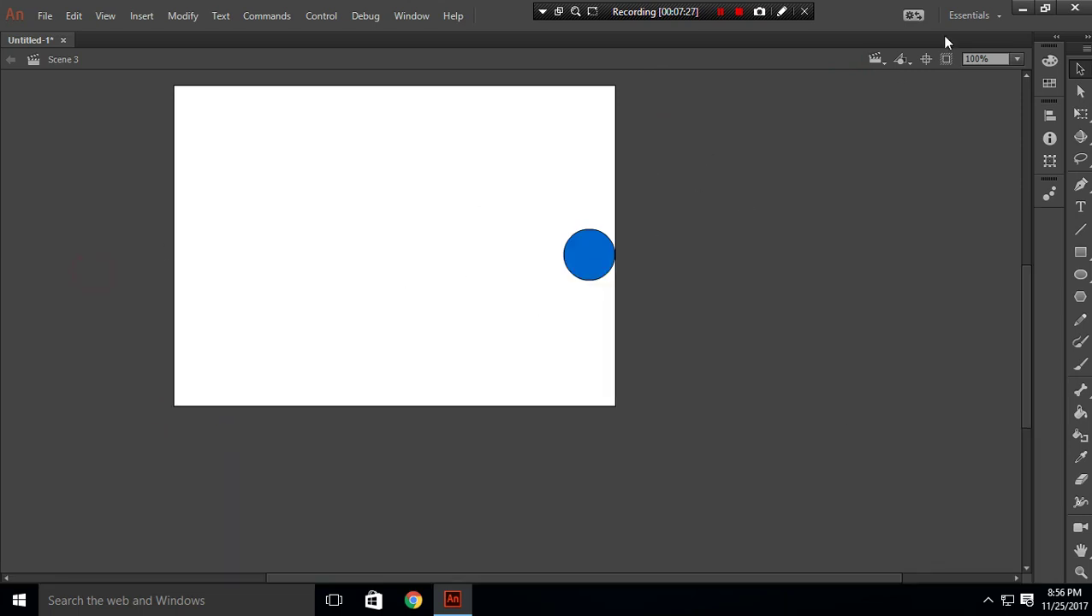
click(970, 18)
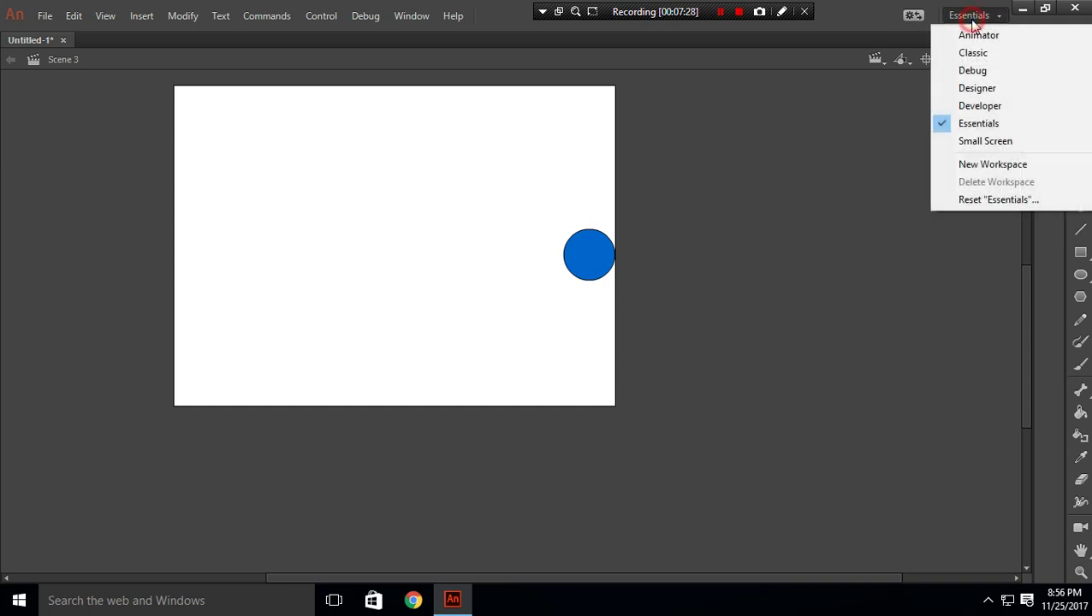
click(972, 200)
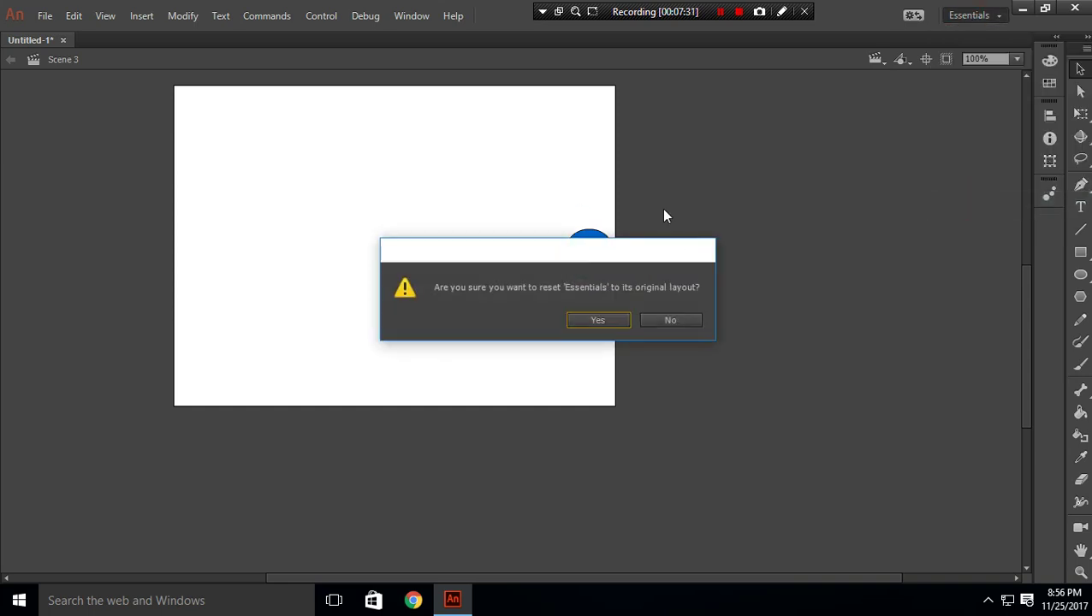